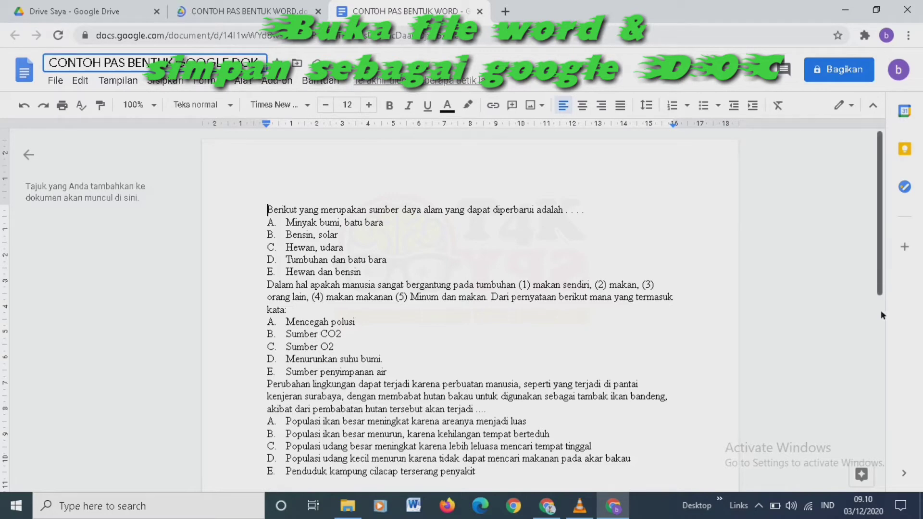
Review the converted Google Docs question file, close it and the Word document's tab, and return to My Drive
{"action": "scroll", "coordinate": [881, 312], "scroll_direction": "down", "scroll_amount": 3}
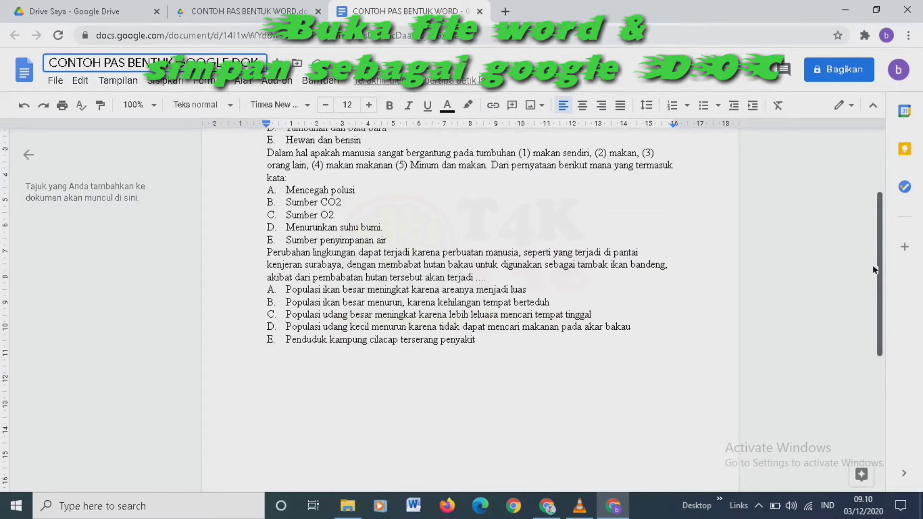
{"action": "scroll", "coordinate": [876, 229], "scroll_direction": "down", "scroll_amount": 2}
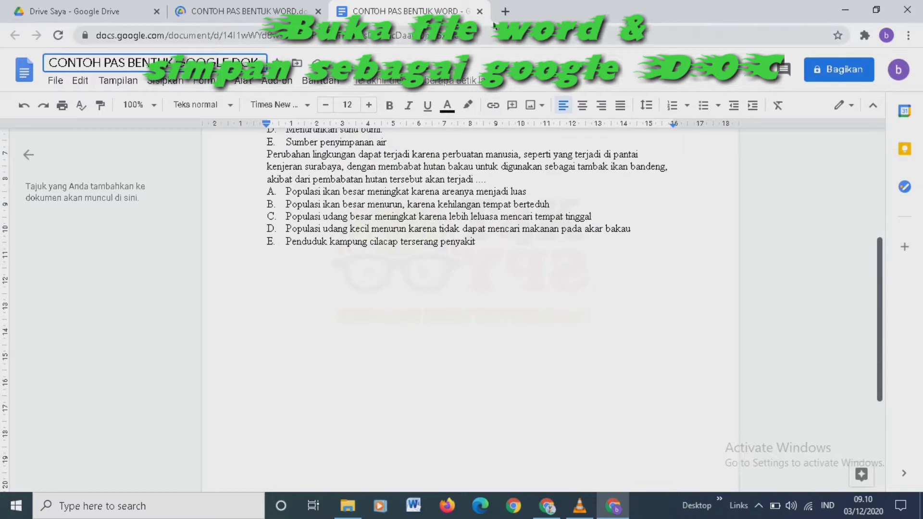
{"action": "scroll", "coordinate": [471, 298], "scroll_direction": "up", "scroll_amount": 5}
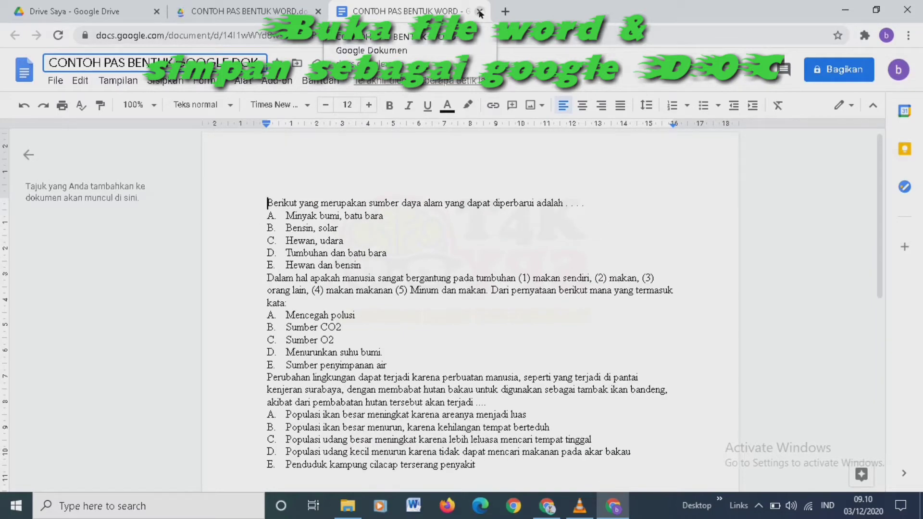
{"action": "left_click", "coordinate": [479, 12]}
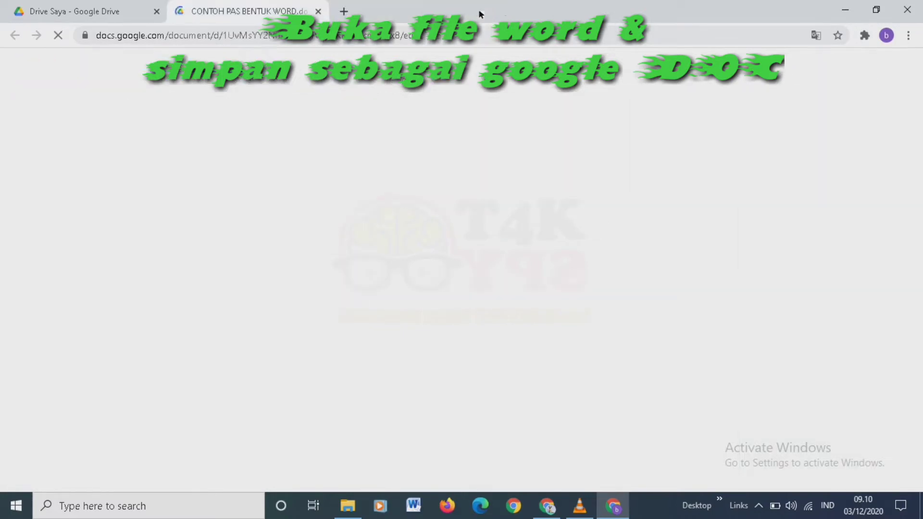
{"action": "left_click", "coordinate": [117, 12]}
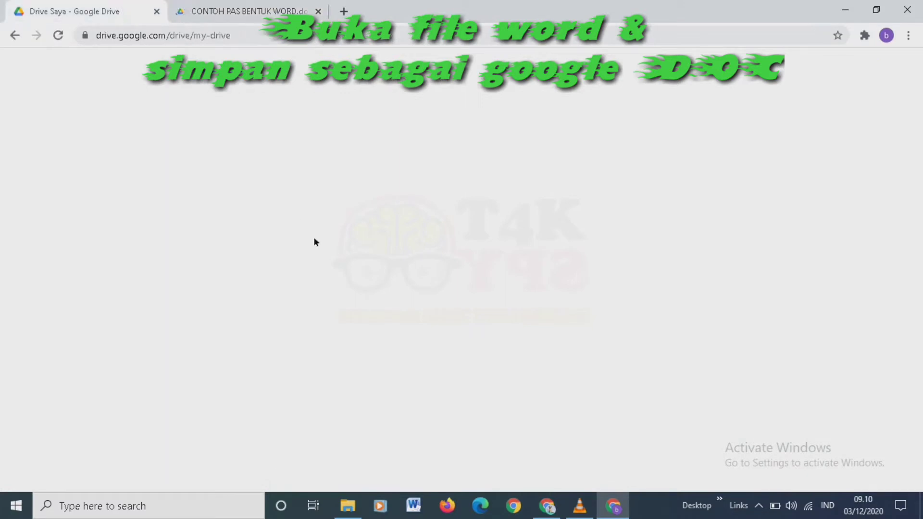
{"action": "left_click", "coordinate": [318, 11]}
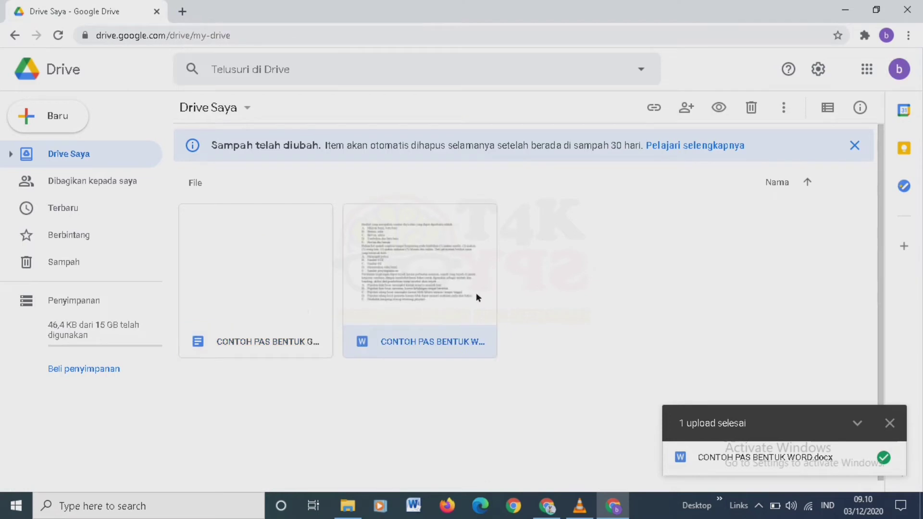
Create a new Google Form in My Drive and set both its title and file name to SOAL PAS IPA
{"action": "right_click", "coordinate": [548, 286]}
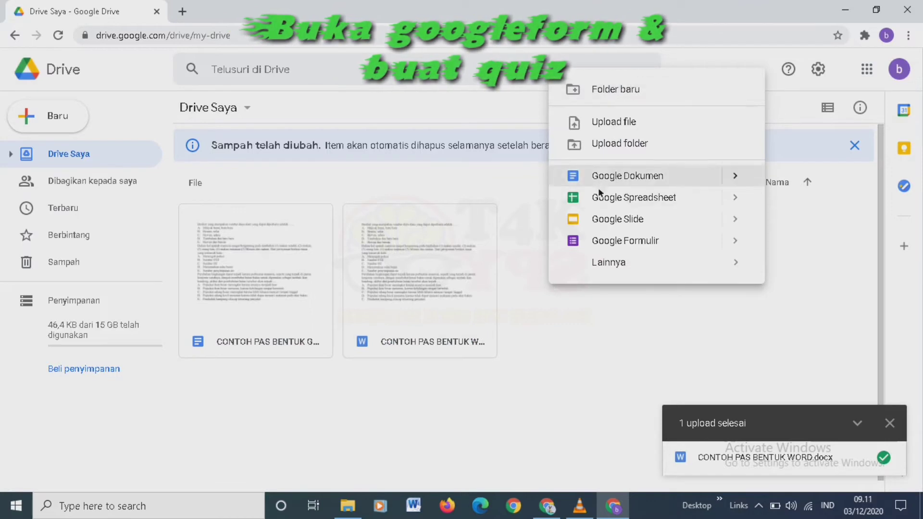
{"action": "left_click", "coordinate": [606, 240]}
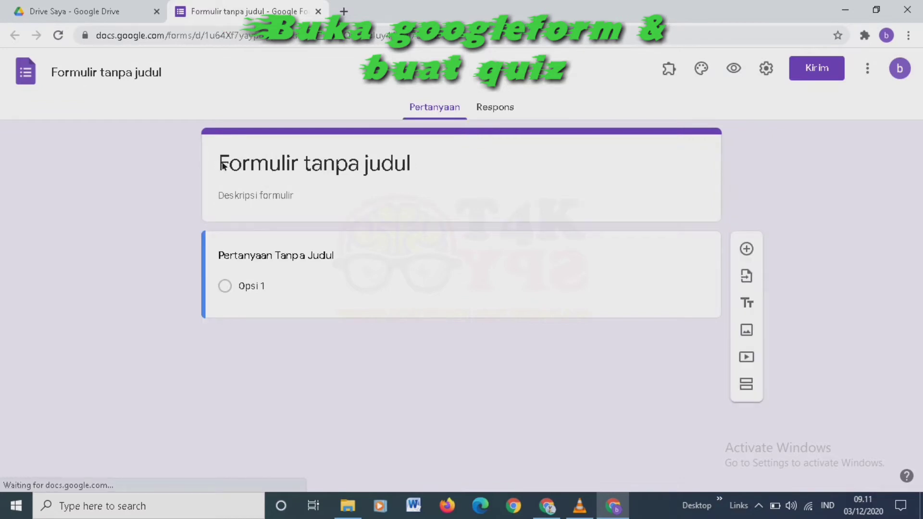
{"action": "triple_click", "coordinate": [337, 166]}
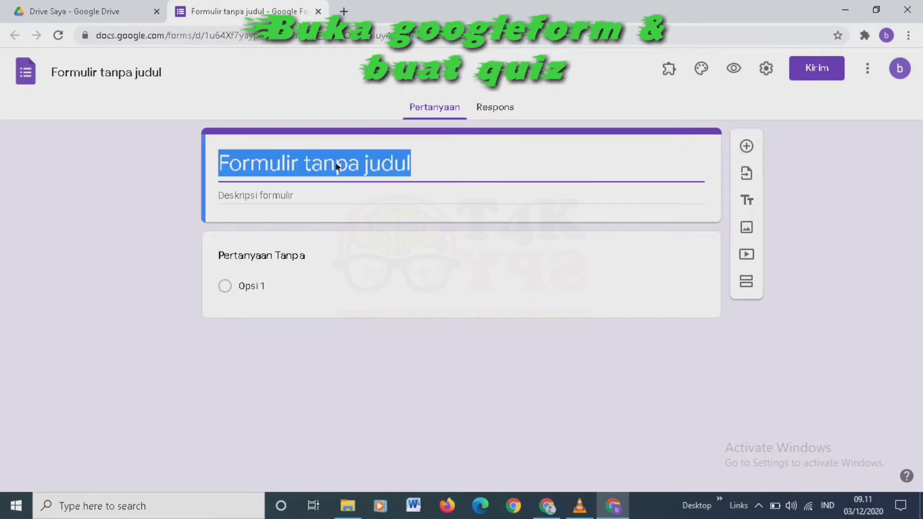
{"action": "type", "text": "SOAL "}
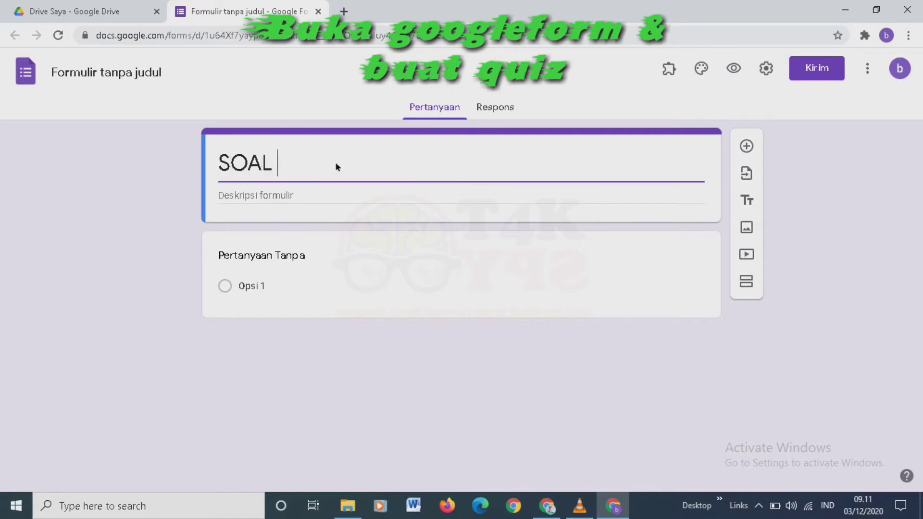
{"action": "type", "text": "PAS IPA"}
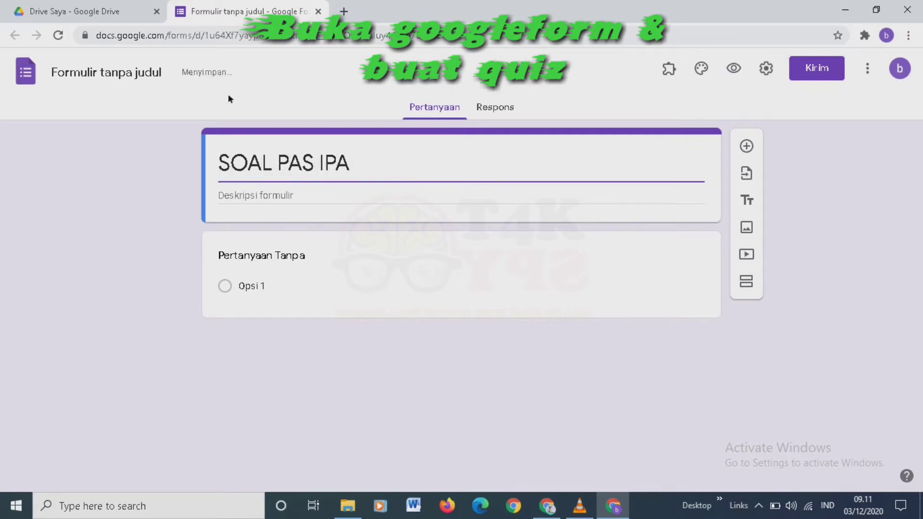
{"action": "left_click", "coordinate": [149, 73]}
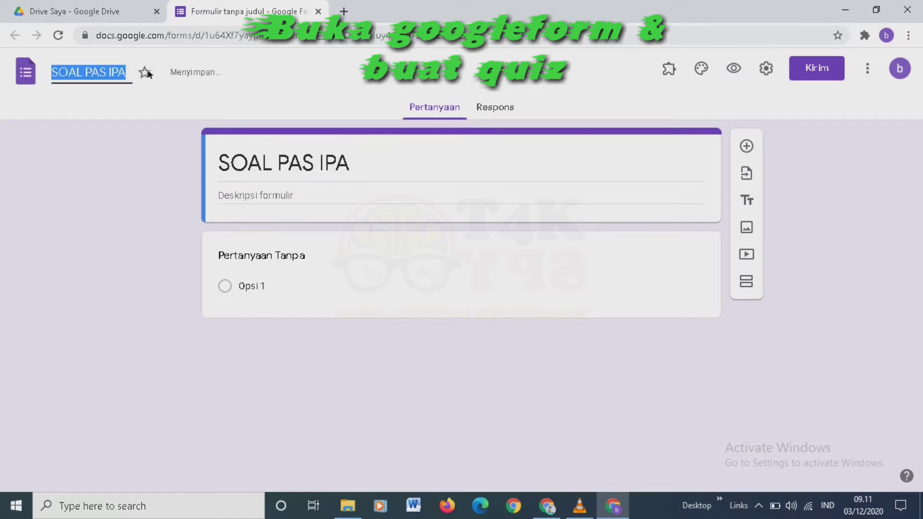
Turn the first question into a required short-answer question titled NAMA LENGKAP SISWA
{"action": "left_click", "coordinate": [247, 259]}
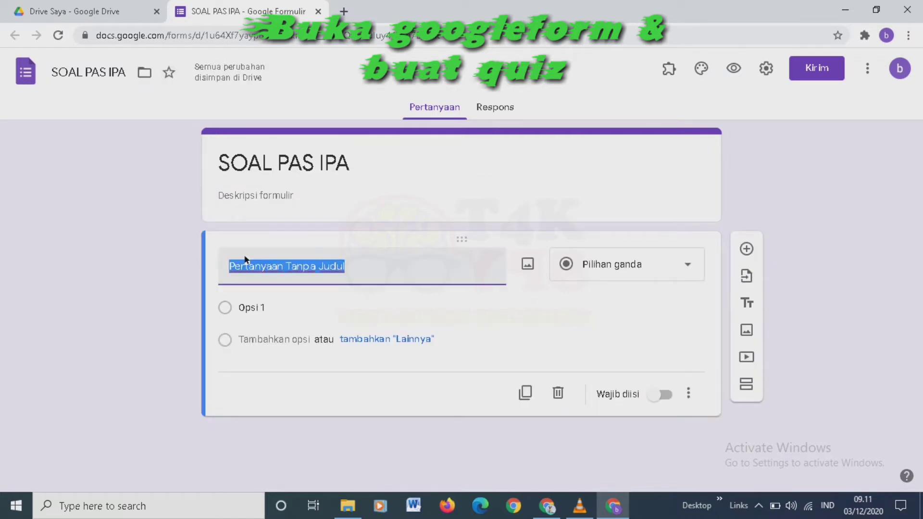
{"action": "type", "text": "NAMA LENGKA"}
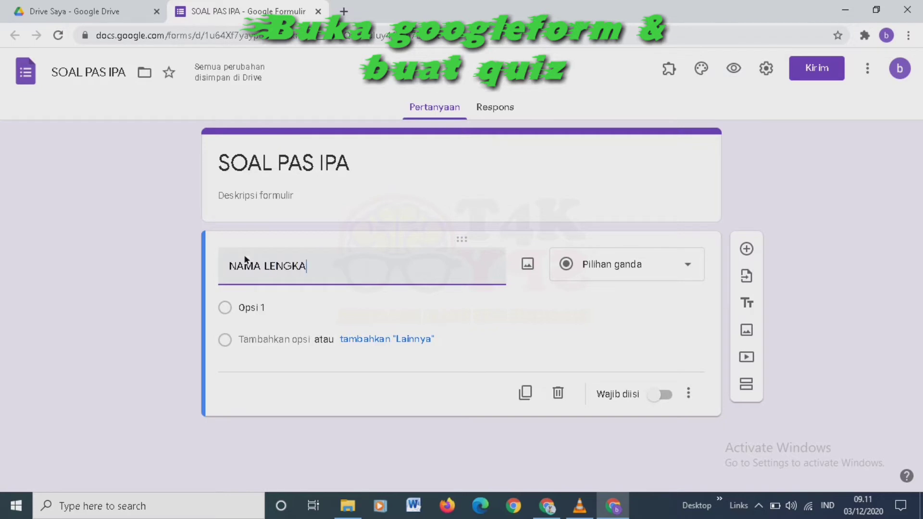
{"action": "type", "text": "P SISWA"}
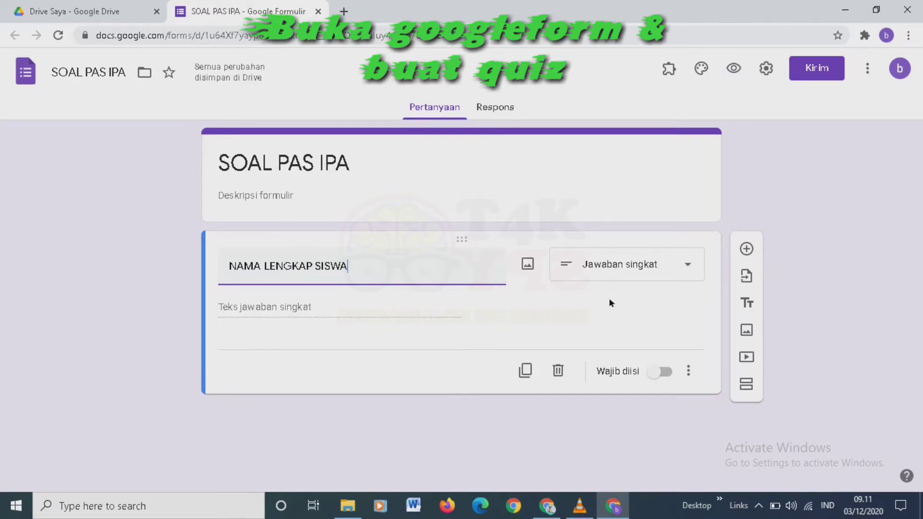
{"action": "left_click", "coordinate": [655, 372]}
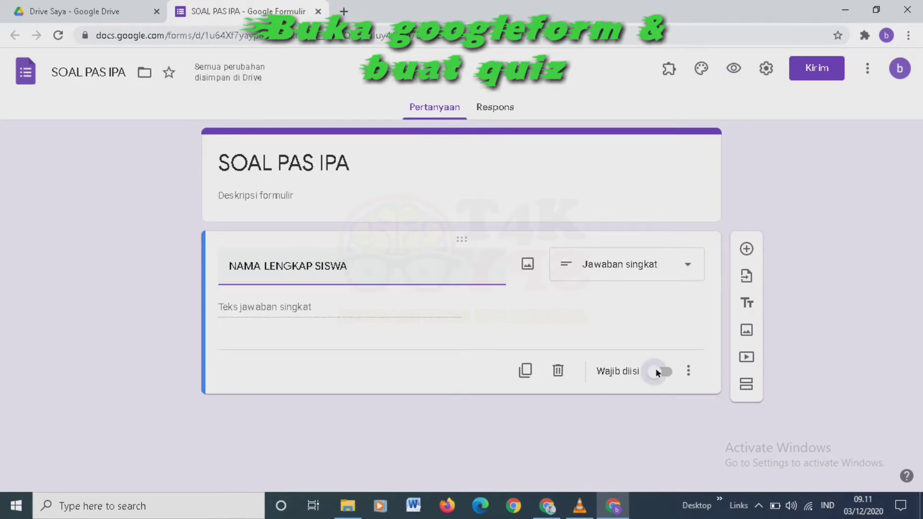
Add a required multiple-choice question KELAS with the options X OTKP A, X OTKP B and X OTKP C
{"action": "left_click", "coordinate": [746, 249]}
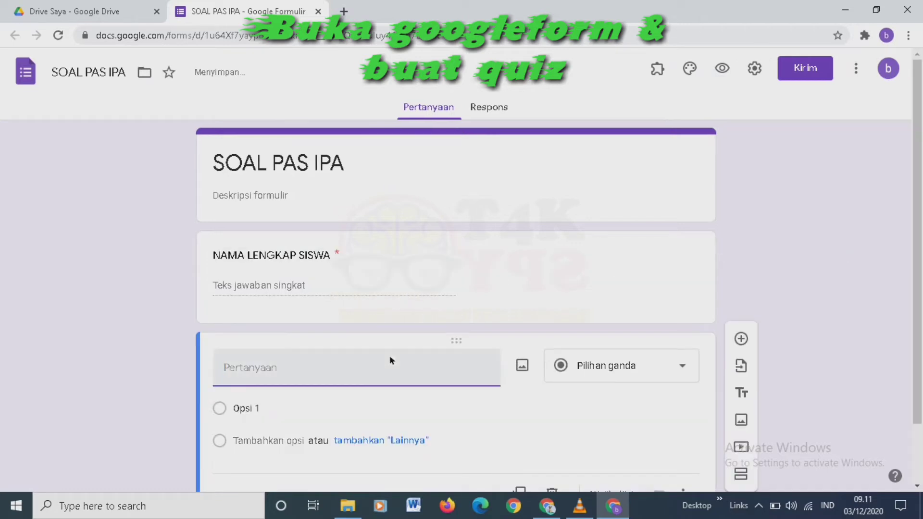
{"action": "type", "text": "KELAS"}
{"action": "left_click", "coordinate": [223, 408]}
{"action": "type", "text": "X"}
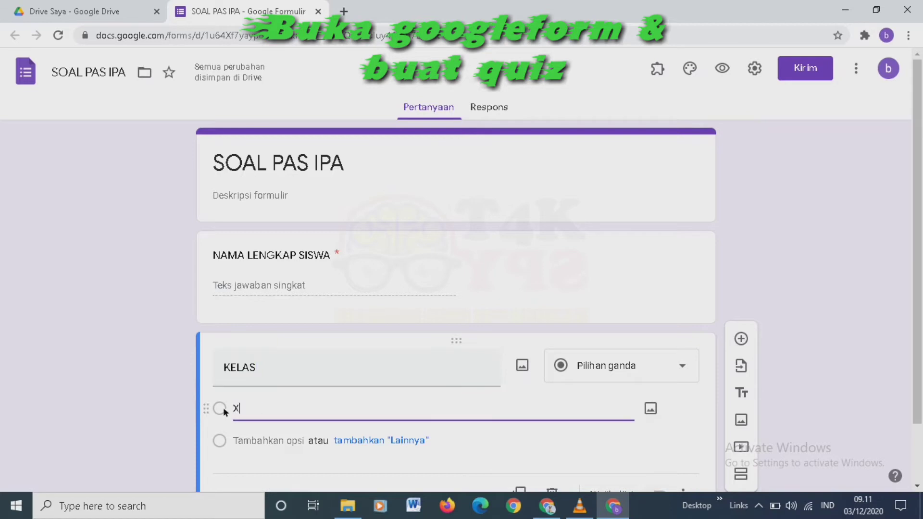
{"action": "type", "text": " OTKP A"}
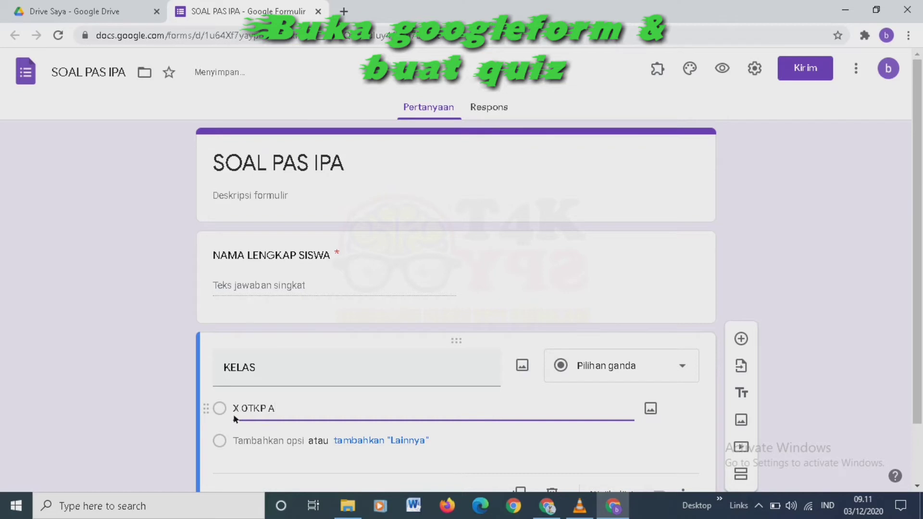
{"action": "key", "text": "Return"}
{"action": "type", "text": "X OTKP B"}
{"action": "key", "text": "Return"}
{"action": "type", "text": "X OTKP"}
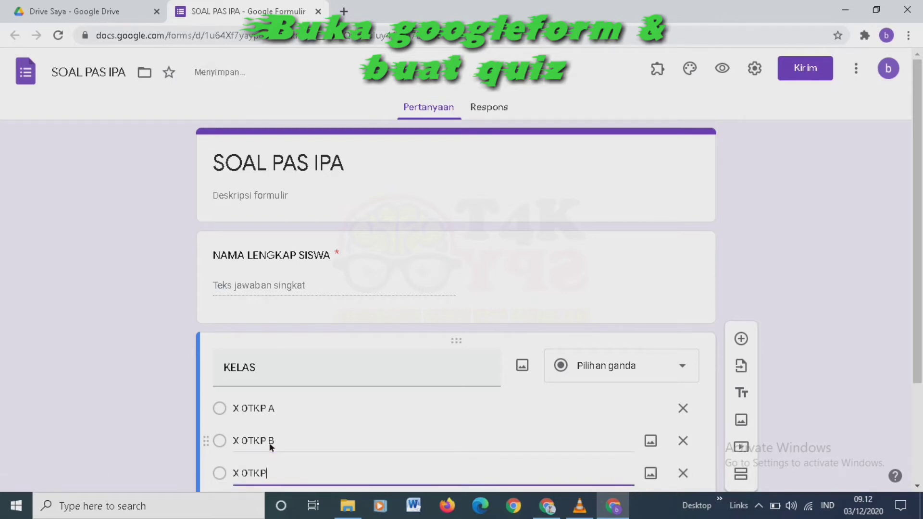
{"action": "type", "text": " C"}
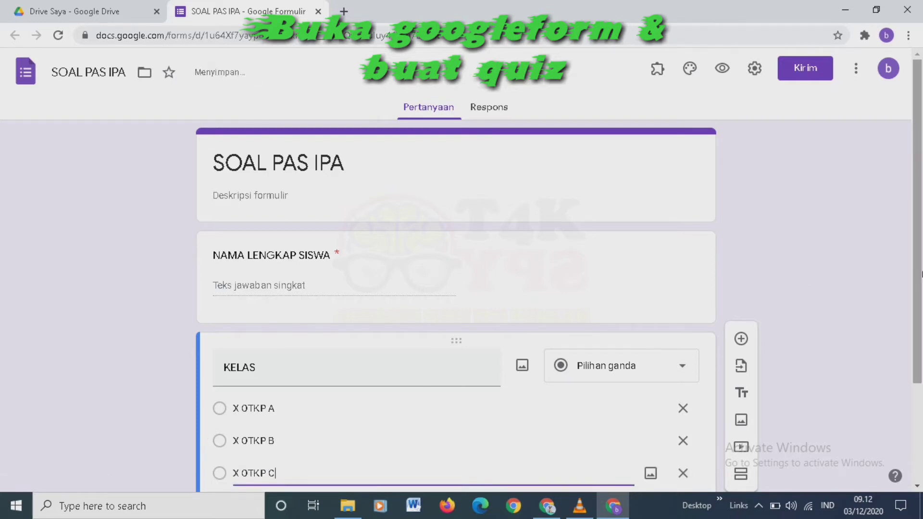
{"action": "scroll", "coordinate": [920, 274], "scroll_direction": "down", "scroll_amount": 3}
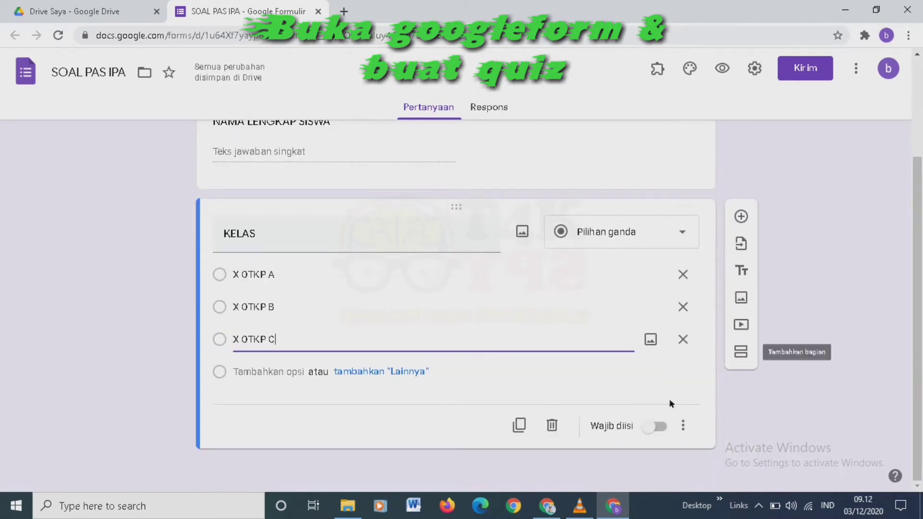
{"action": "left_click", "coordinate": [656, 427]}
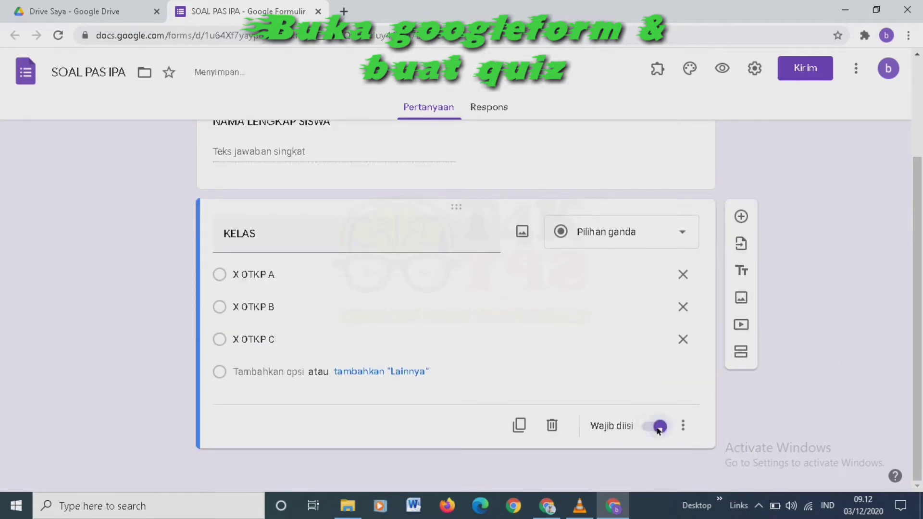
Add a required short-answer question titled NO ABSEN below the KELAS question
{"action": "left_click", "coordinate": [741, 216]}
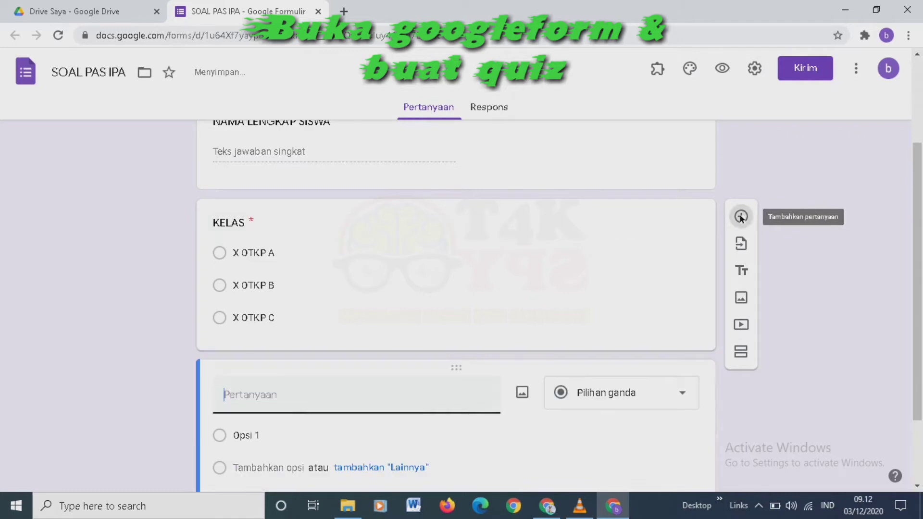
{"action": "type", "text": "NO ABSEN"}
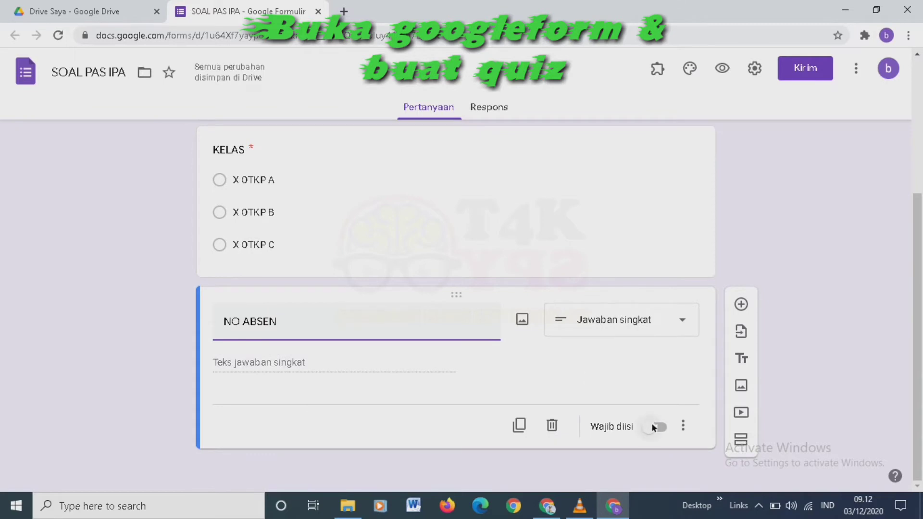
{"action": "left_click", "coordinate": [654, 427]}
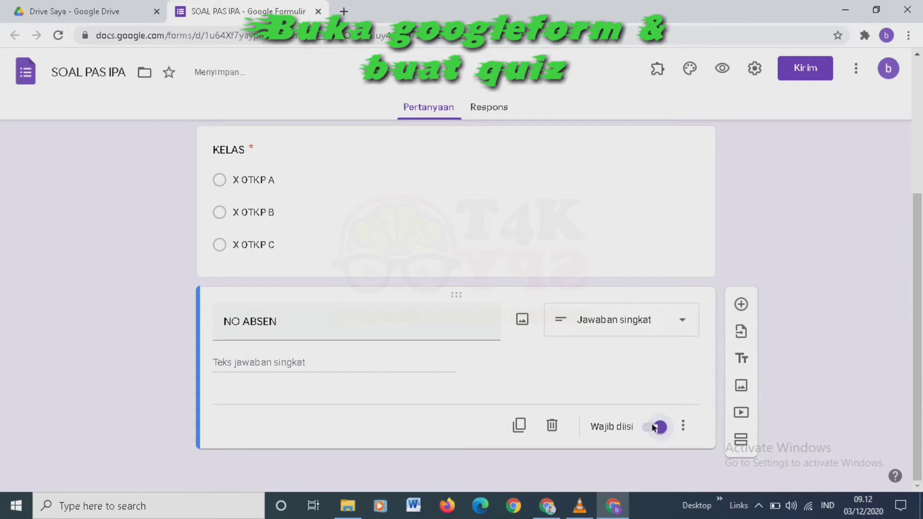
Add a second section after NO ABSEN and title it KERJAKAN SOAL PILIHAN GANDA DENGAN BENAR
{"action": "left_click", "coordinate": [740, 439]}
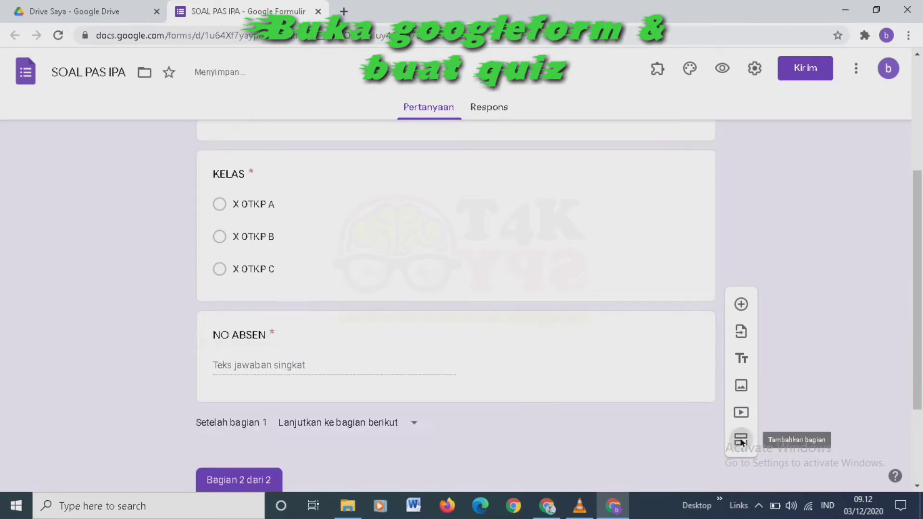
{"action": "scroll", "coordinate": [914, 356], "scroll_direction": "down", "scroll_amount": 2}
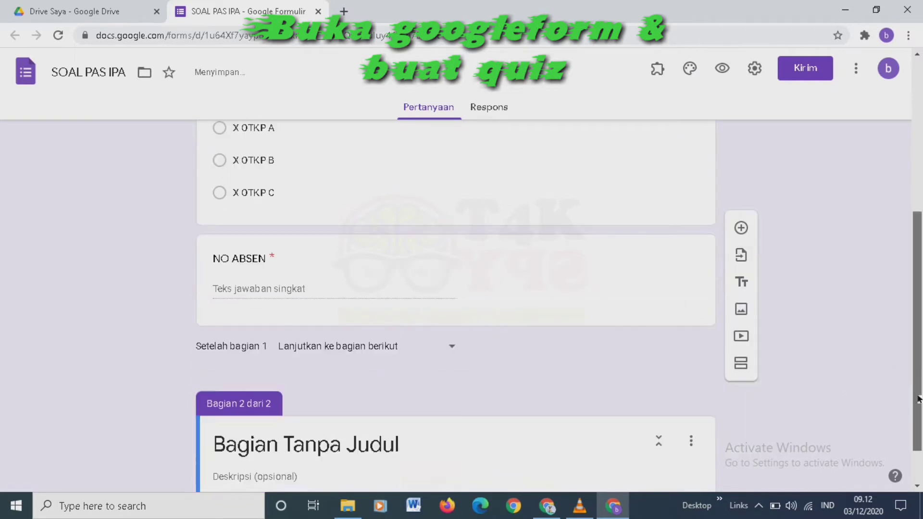
{"action": "left_click", "coordinate": [413, 433]}
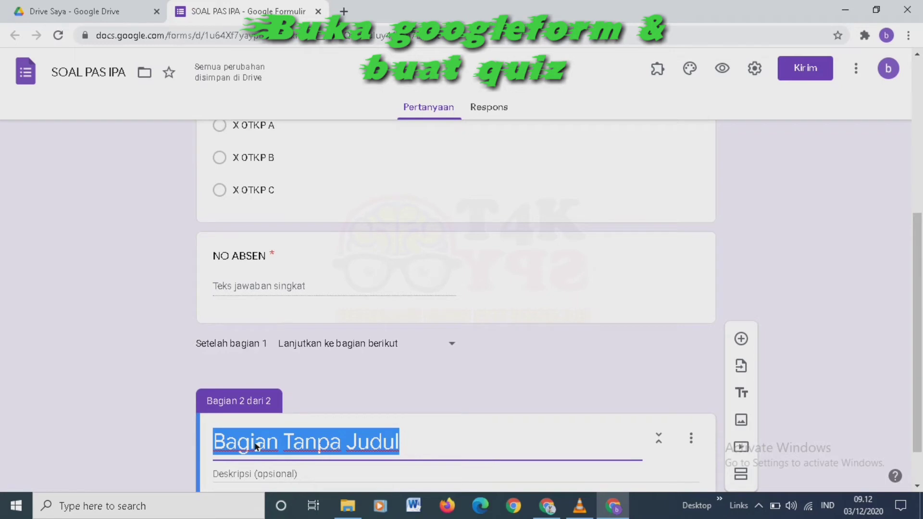
{"action": "type", "text": "KERJAKAN SOAL PILIHAN GA"}
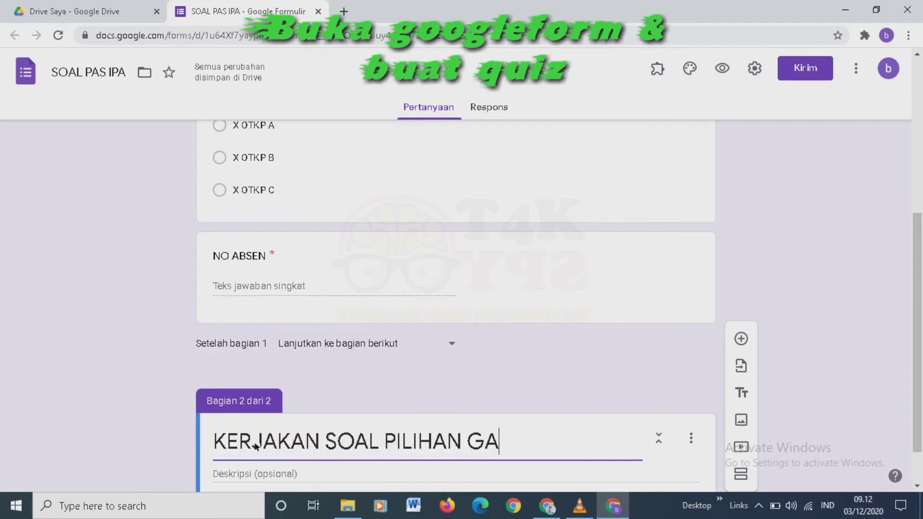
{"action": "type", "text": "NDA DENGAN BENAR"}
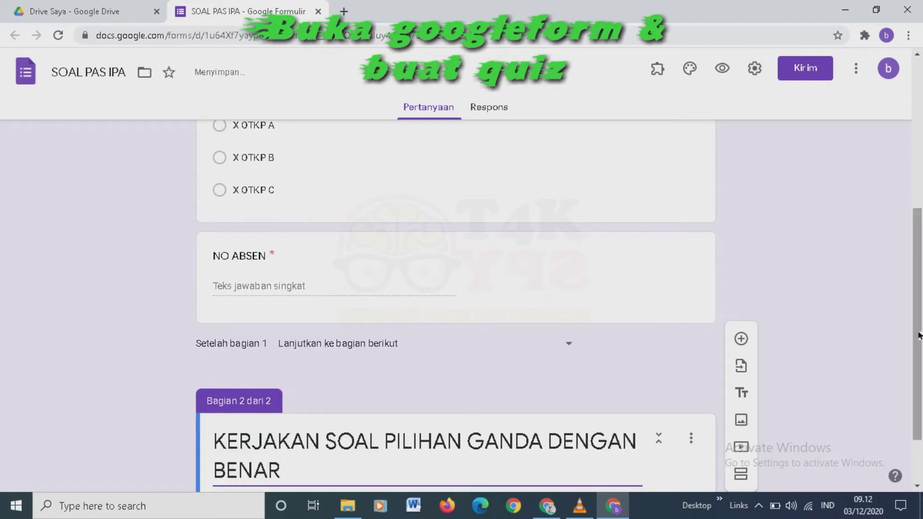
{"action": "scroll", "coordinate": [919, 335], "scroll_direction": "down", "scroll_amount": 2}
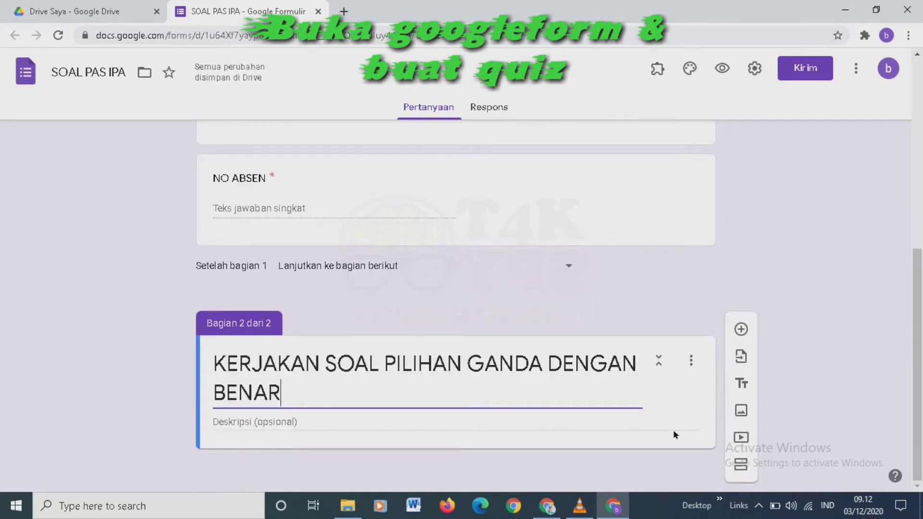
Start the Form Builder add-on for the form to reach its choice of import sources
{"action": "left_click", "coordinate": [656, 70]}
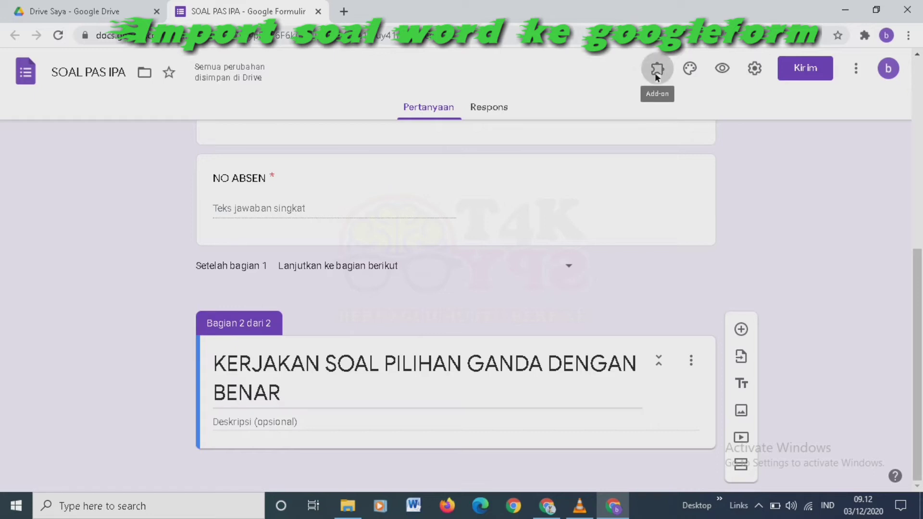
{"action": "left_click", "coordinate": [666, 107]}
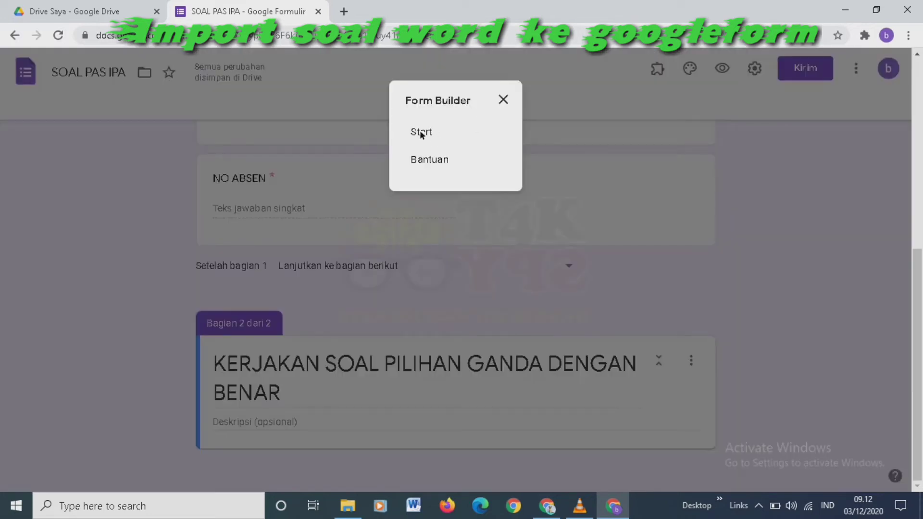
{"action": "left_click", "coordinate": [420, 131]}
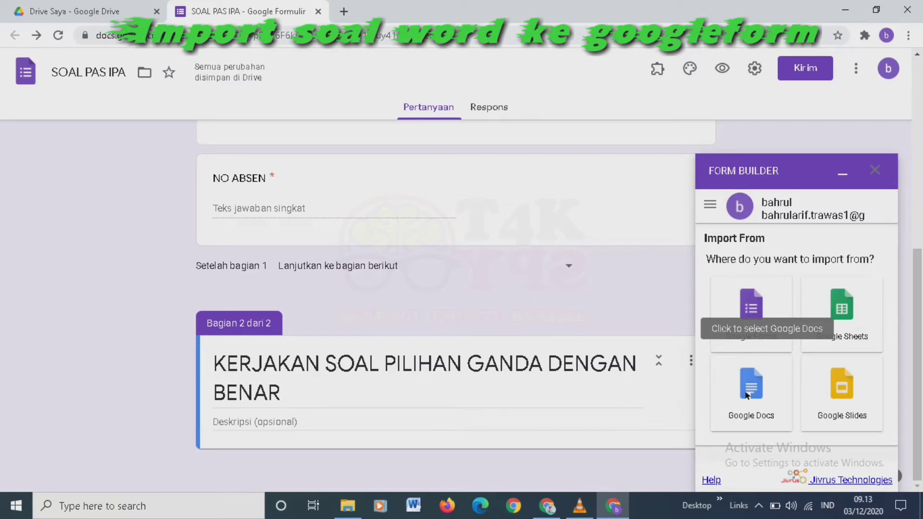
Import all listed questions from the Google Docs file starting with CONTOH PAS BENTU, and minimise the Form Builder window
{"action": "left_click", "coordinate": [746, 394]}
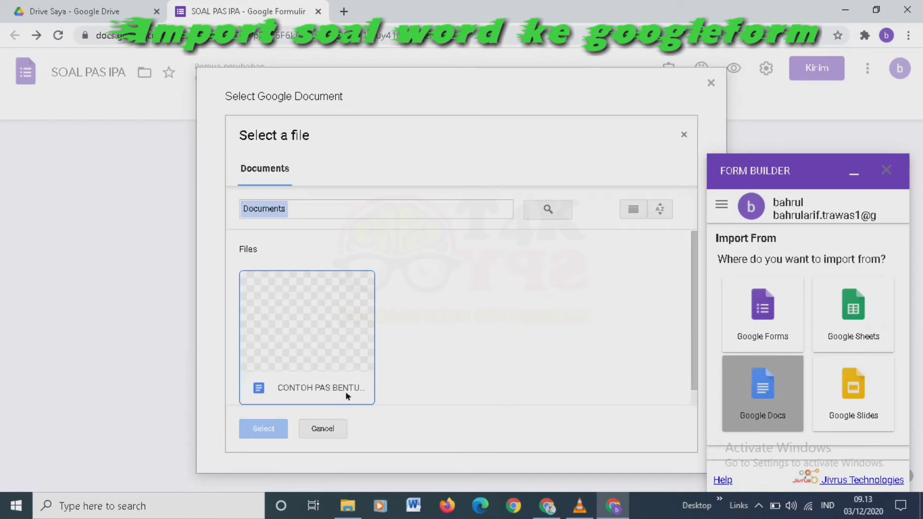
{"action": "left_click", "coordinate": [324, 331]}
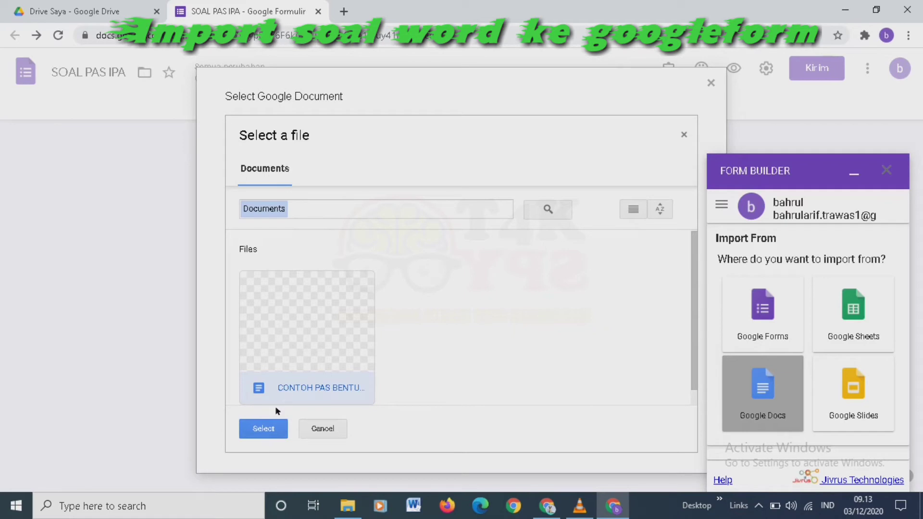
{"action": "left_click", "coordinate": [268, 430]}
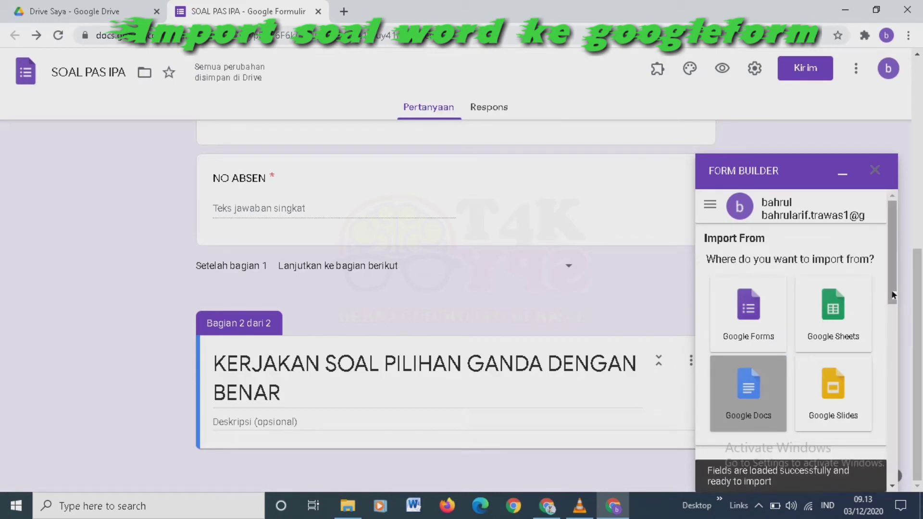
{"action": "left_click_drag", "start_coordinate": [893, 294], "coordinate": [897, 403]}
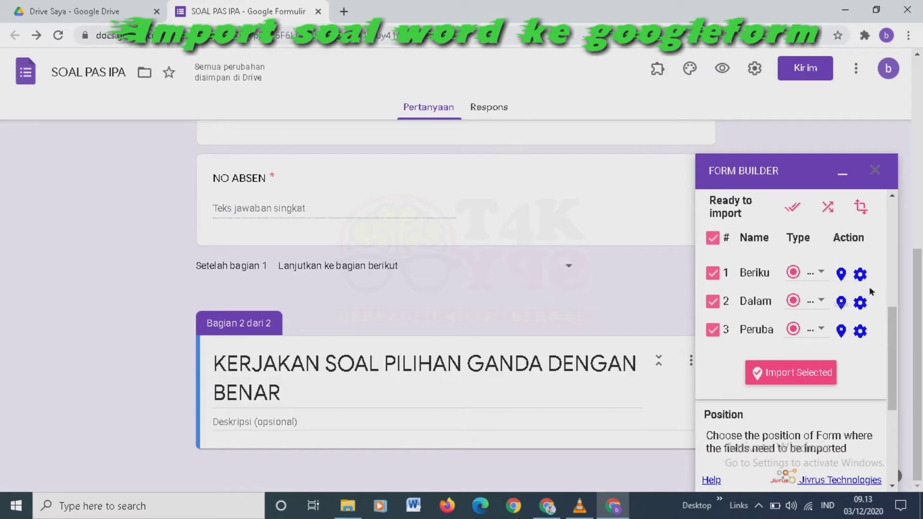
{"action": "left_click", "coordinate": [790, 372]}
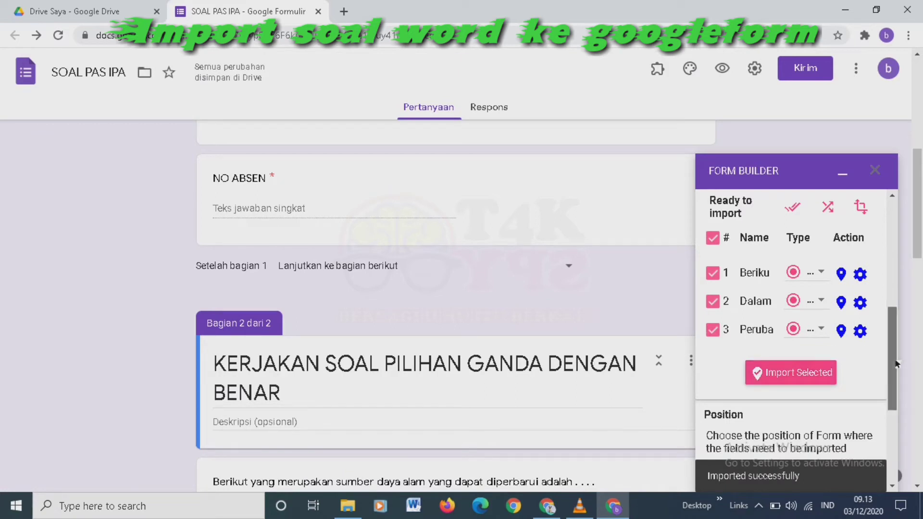
{"action": "scroll", "coordinate": [895, 363], "scroll_direction": "down", "scroll_amount": 2}
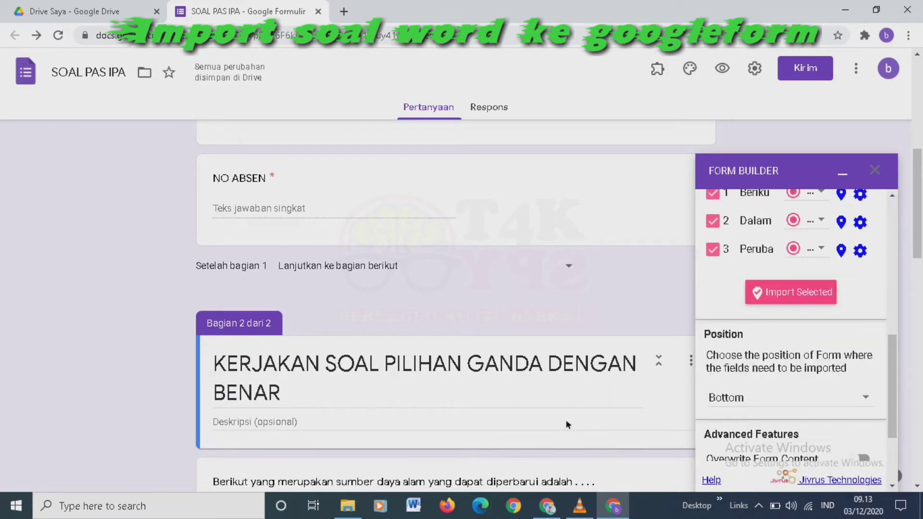
{"action": "left_click", "coordinate": [841, 177]}
{"action": "left_click_drag", "start_coordinate": [918, 214], "coordinate": [901, 287]}
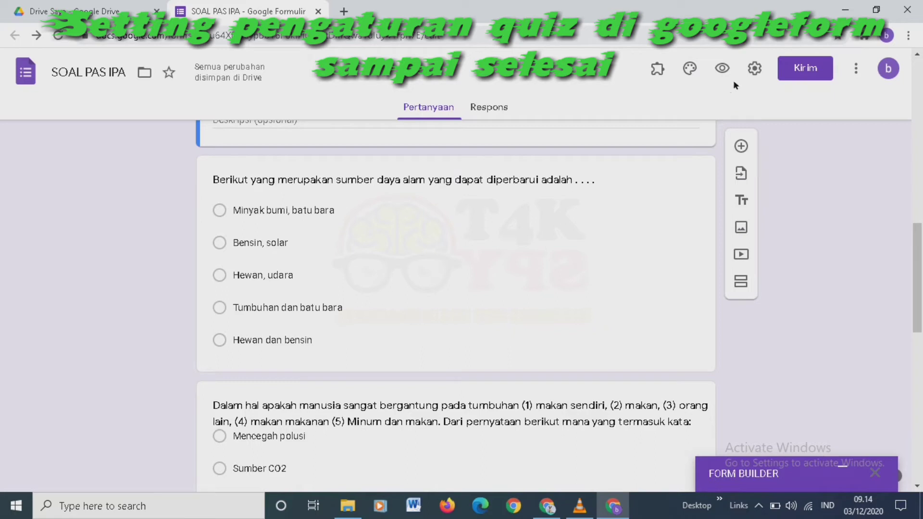
In the form's presentation settings, turn off the link for submitting another response and turn on shuffled question order
{"action": "left_click", "coordinate": [758, 71]}
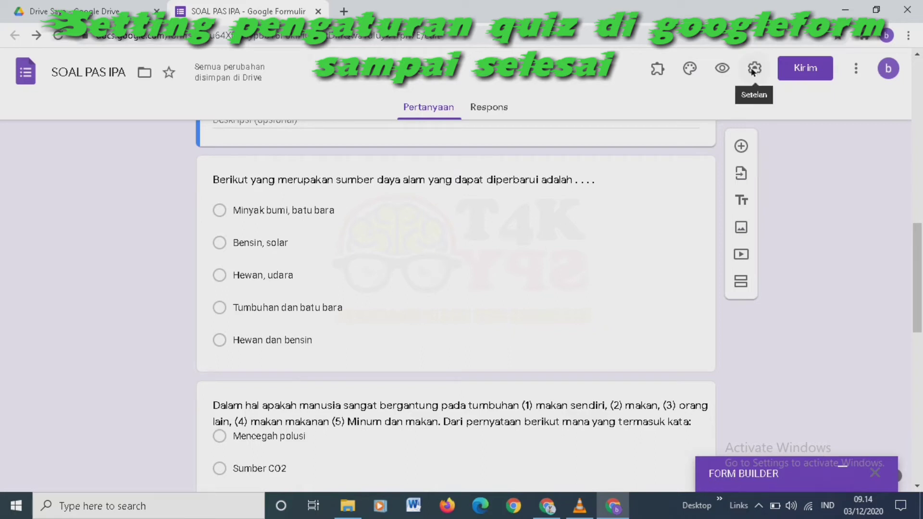
{"action": "left_click", "coordinate": [756, 71]}
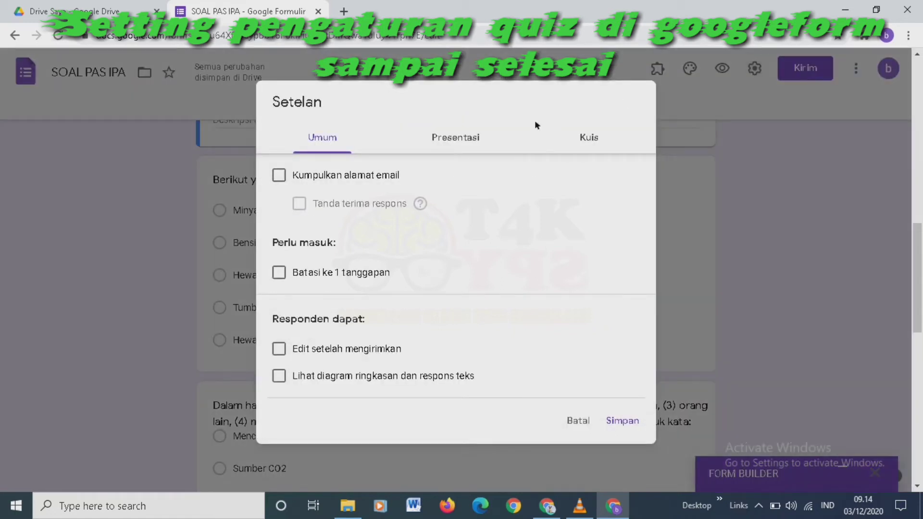
{"action": "left_click", "coordinate": [452, 140]}
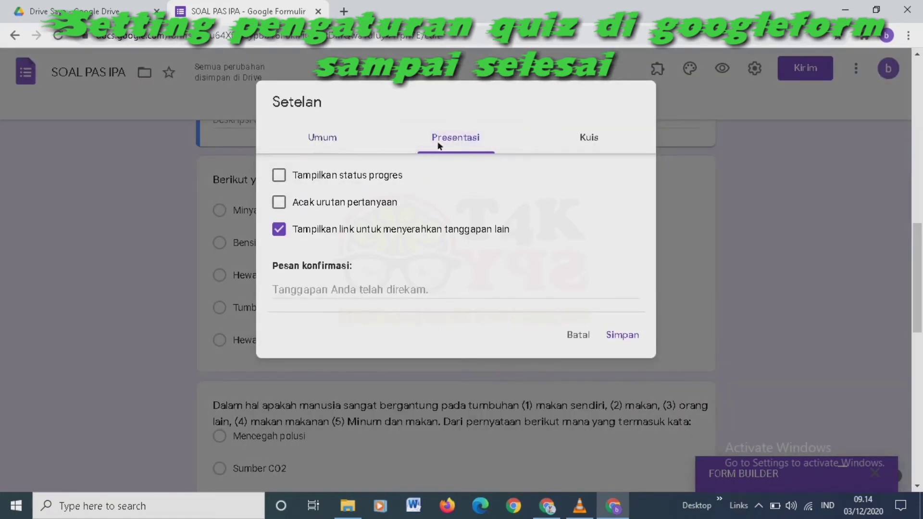
{"action": "left_click", "coordinate": [279, 229]}
{"action": "left_click", "coordinate": [280, 204]}
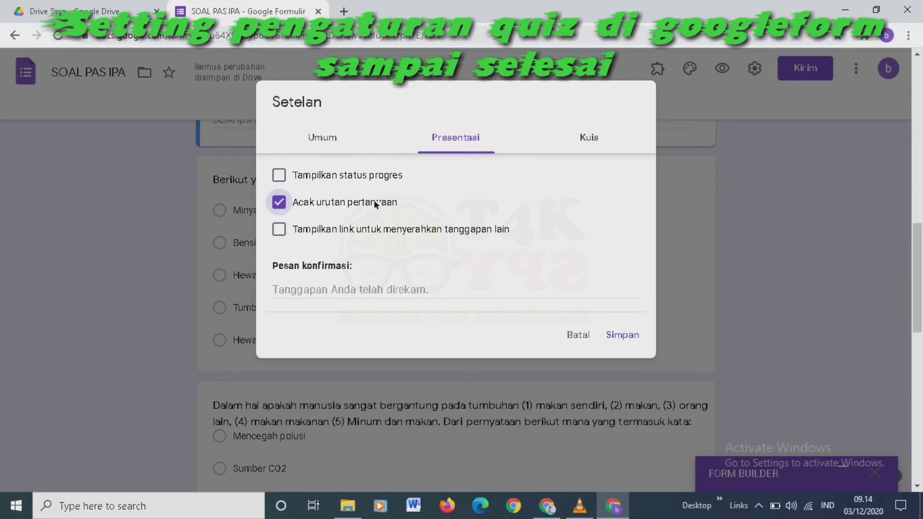
Make the form a quiz, hide missed questions, correct answers and point values from respondents, and save the settings
{"action": "left_click", "coordinate": [581, 140]}
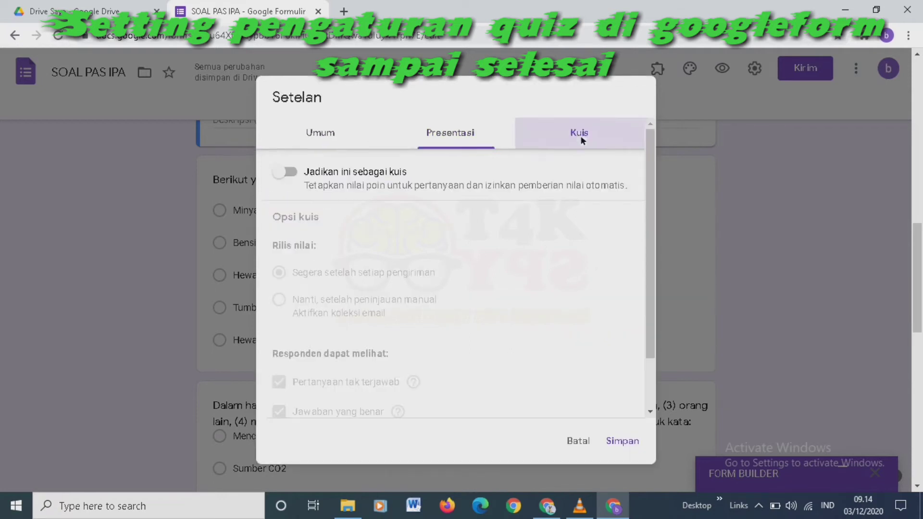
{"action": "left_click", "coordinate": [289, 172]}
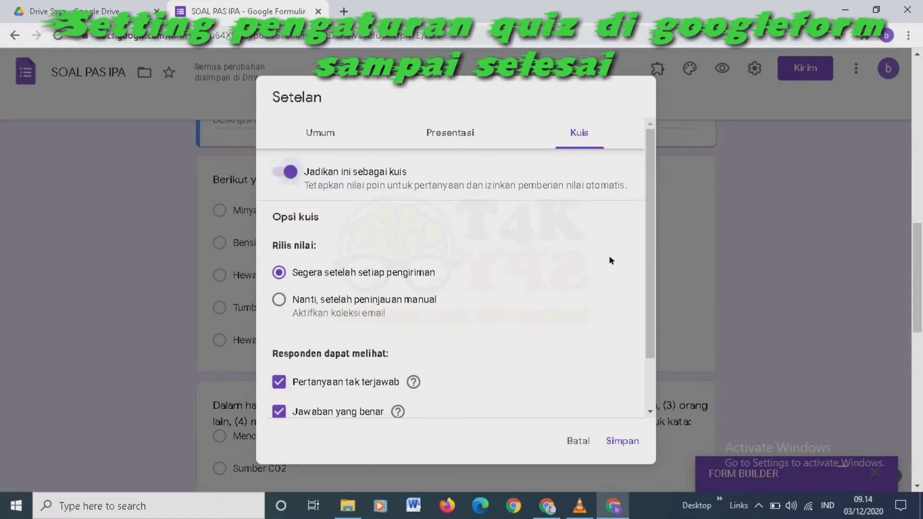
{"action": "left_click_drag", "start_coordinate": [650, 282], "coordinate": [643, 350]}
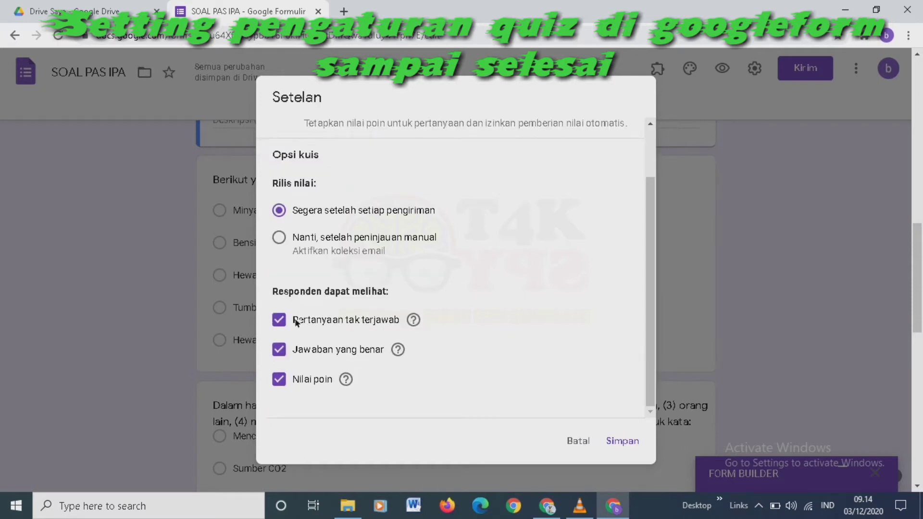
{"action": "left_click", "coordinate": [279, 321]}
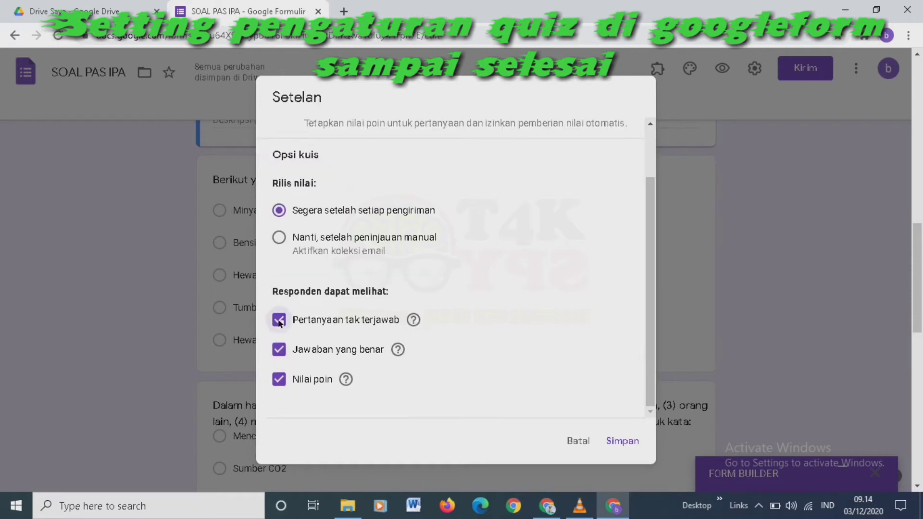
{"action": "left_click", "coordinate": [279, 350]}
{"action": "left_click", "coordinate": [279, 380]}
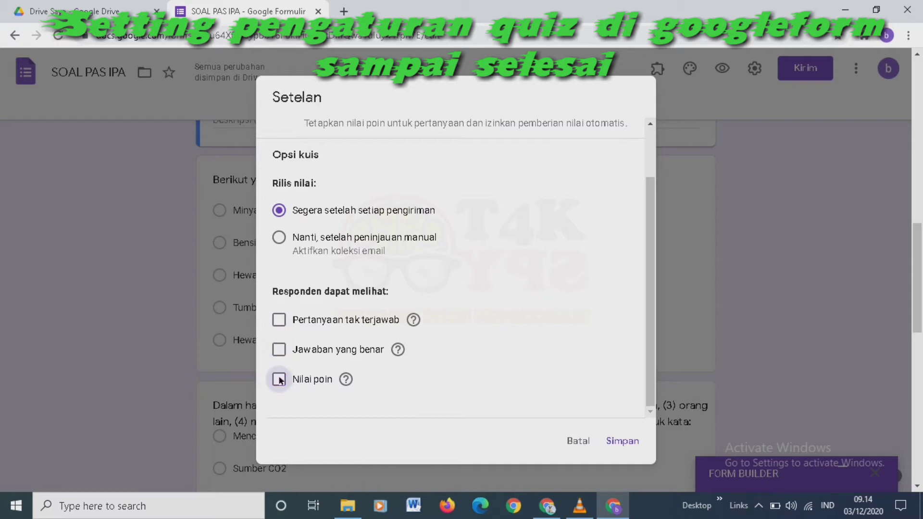
{"action": "left_click", "coordinate": [621, 440]}
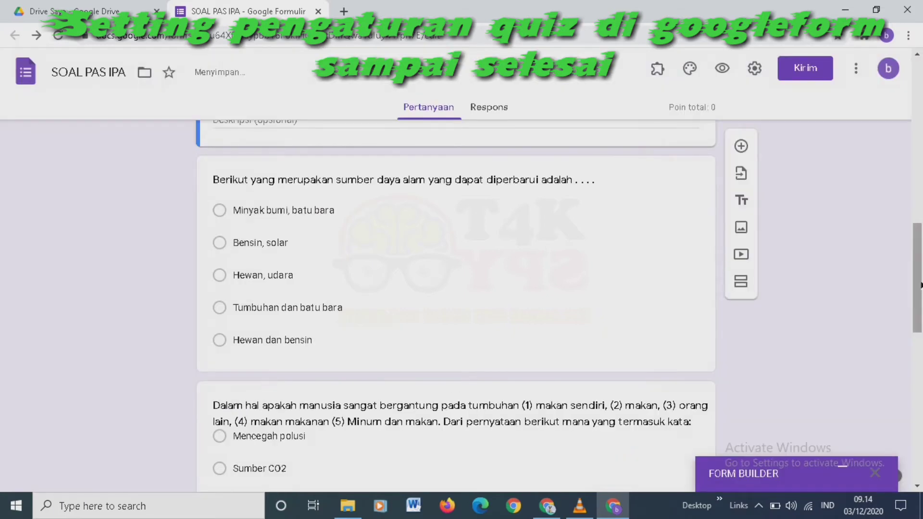
Set the answer key of the renewable natural resources question to Hewan, udara, worth 3 points
{"action": "mouse_move", "coordinate": [918, 286]}
{"action": "left_mouse_down"}
{"action": "mouse_move", "coordinate": [918, 318]}
{"action": "mouse_move", "coordinate": [919, 248]}
{"action": "mouse_move", "coordinate": [918, 276]}
{"action": "left_mouse_up"}
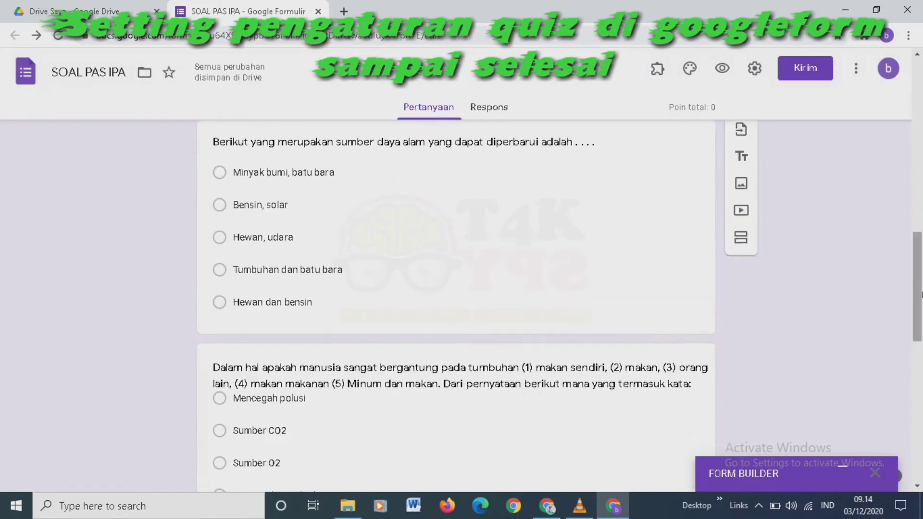
{"action": "left_click", "coordinate": [402, 276]}
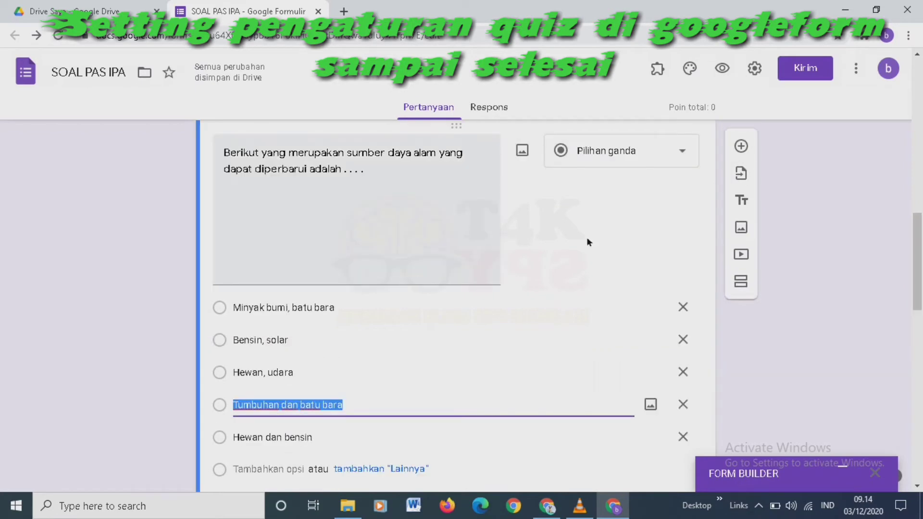
{"action": "left_click_drag", "start_coordinate": [914, 242], "coordinate": [918, 268]}
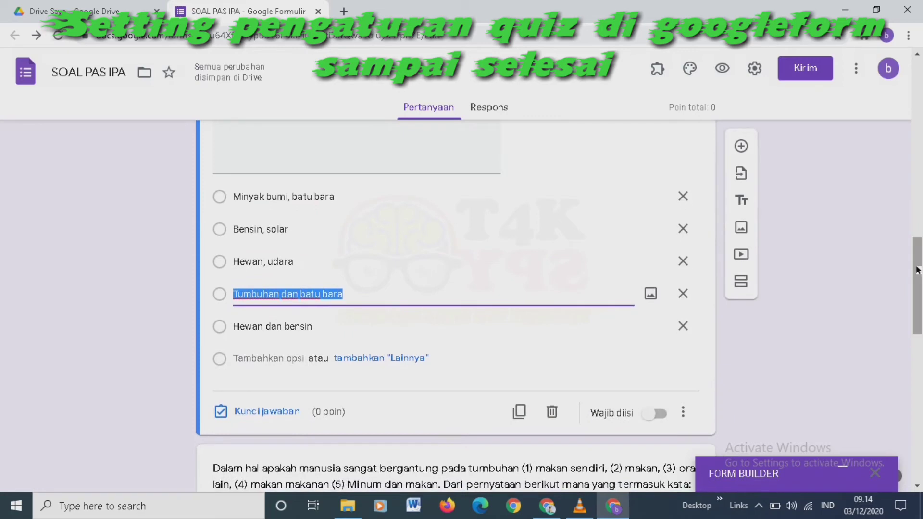
{"action": "left_click", "coordinate": [266, 410]}
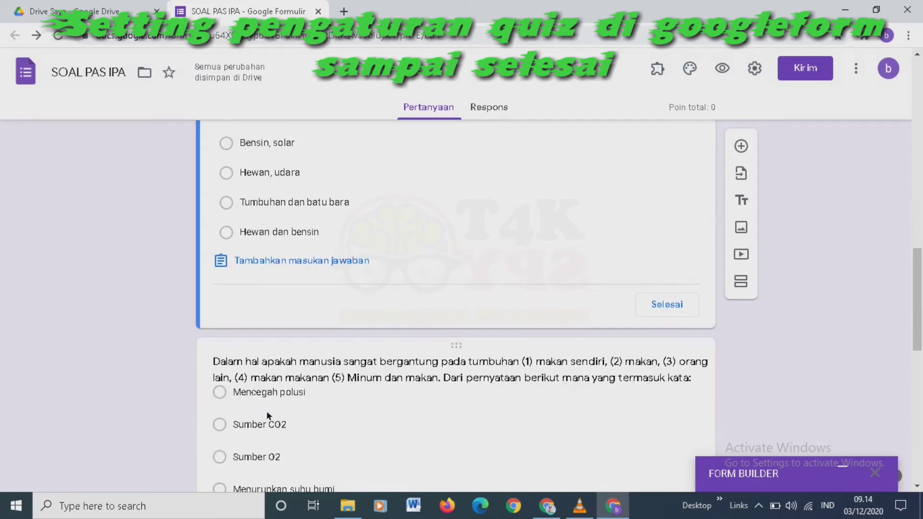
{"action": "left_click_drag", "start_coordinate": [919, 335], "coordinate": [918, 295]}
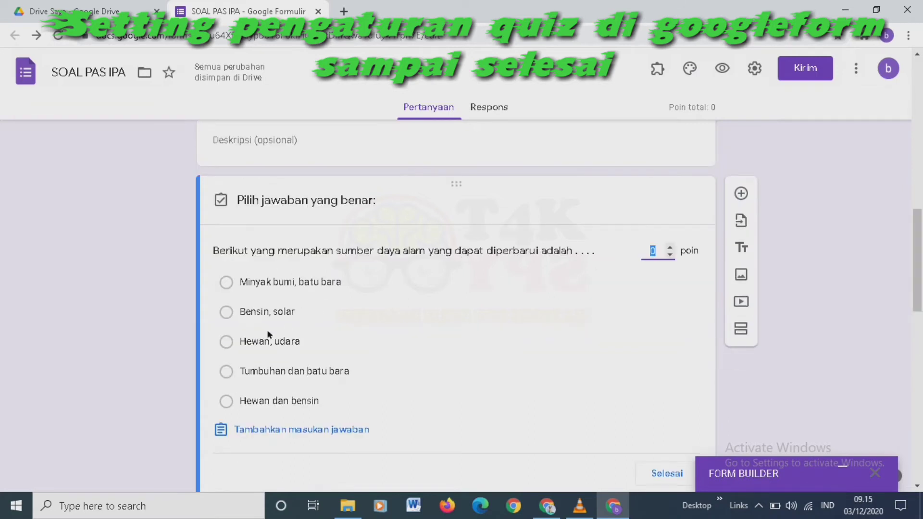
{"action": "left_click", "coordinate": [226, 342]}
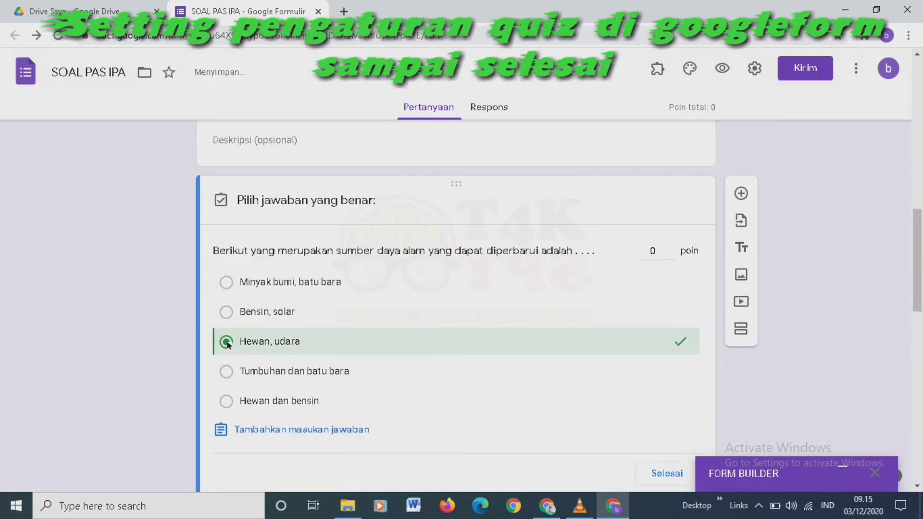
{"action": "left_click", "coordinate": [652, 254]}
{"action": "key", "text": "BackSpace"}
{"action": "type", "text": "3"}
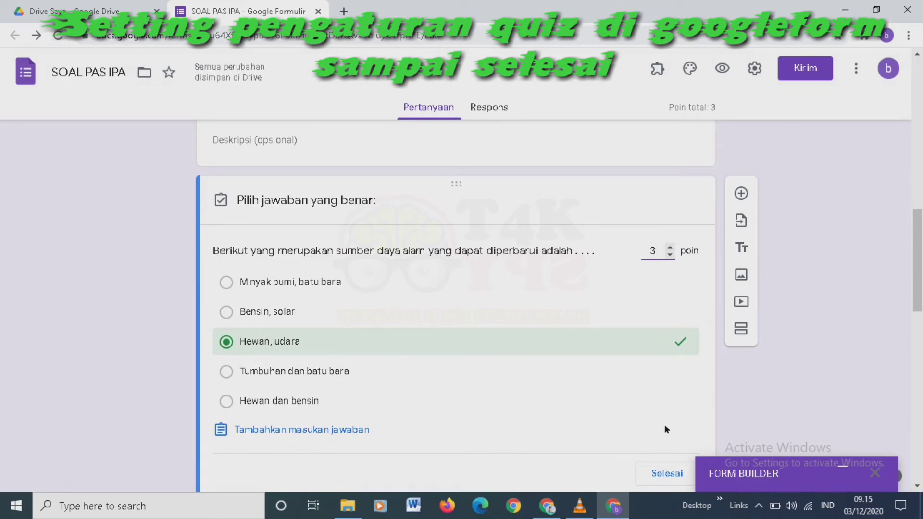
{"action": "left_click", "coordinate": [665, 472]}
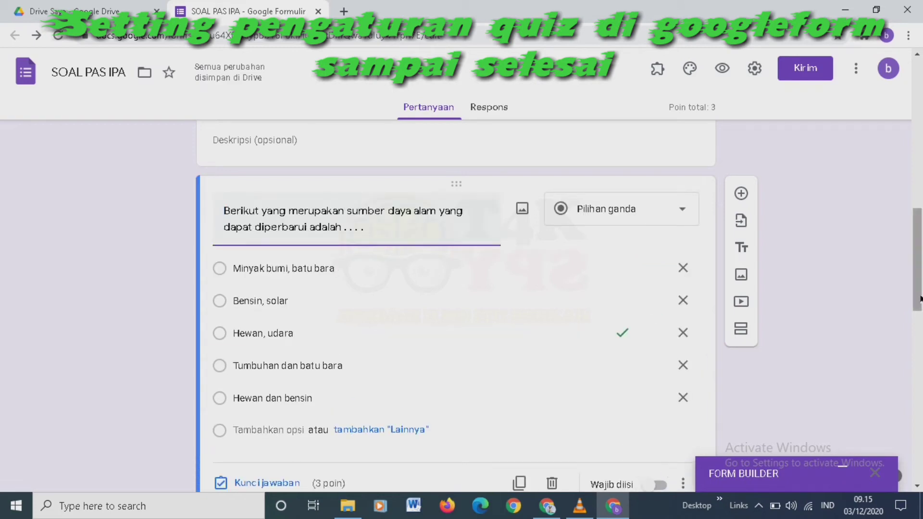
Close Form Builder and turn on shuffled option order for the renewable natural resources question
{"action": "left_click", "coordinate": [873, 472]}
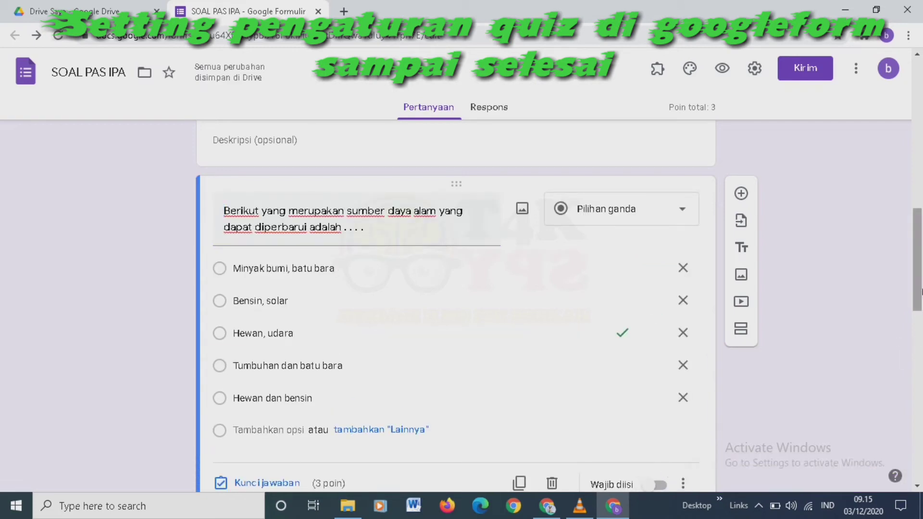
{"action": "scroll", "coordinate": [876, 307], "scroll_direction": "down", "scroll_amount": 3}
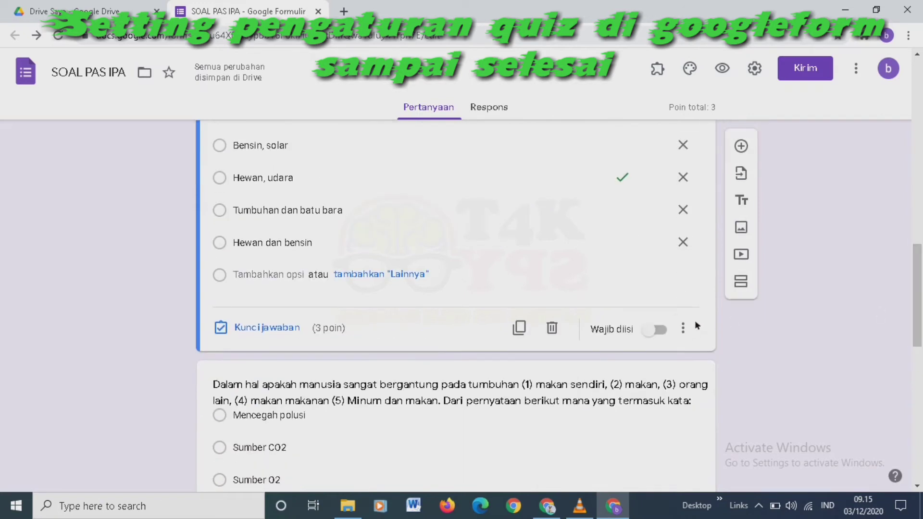
{"action": "left_click", "coordinate": [683, 328]}
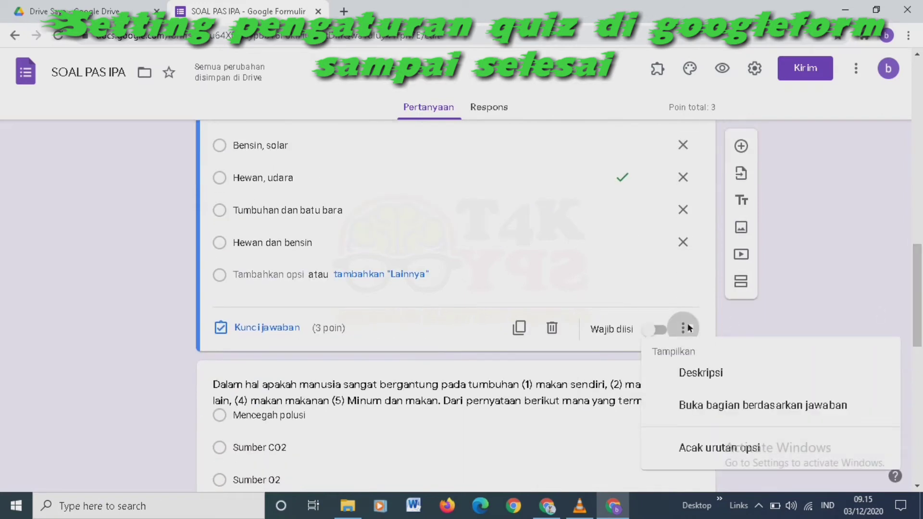
{"action": "left_click", "coordinate": [711, 448]}
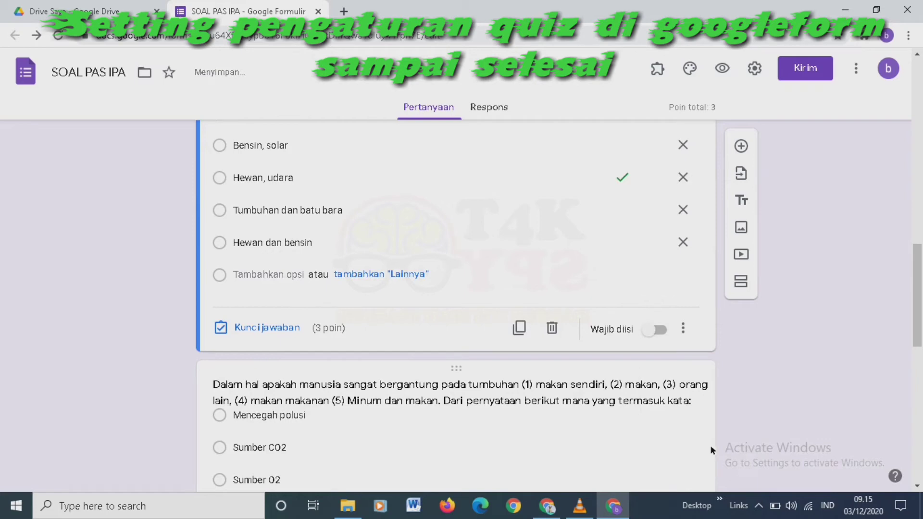
Set the answer key of the question about human dependence on plants to Sumber CO2, worth 3 points
{"action": "scroll", "coordinate": [587, 240], "scroll_direction": "up", "scroll_amount": 7}
{"action": "scroll", "coordinate": [587, 240], "scroll_direction": "down", "scroll_amount": 11}
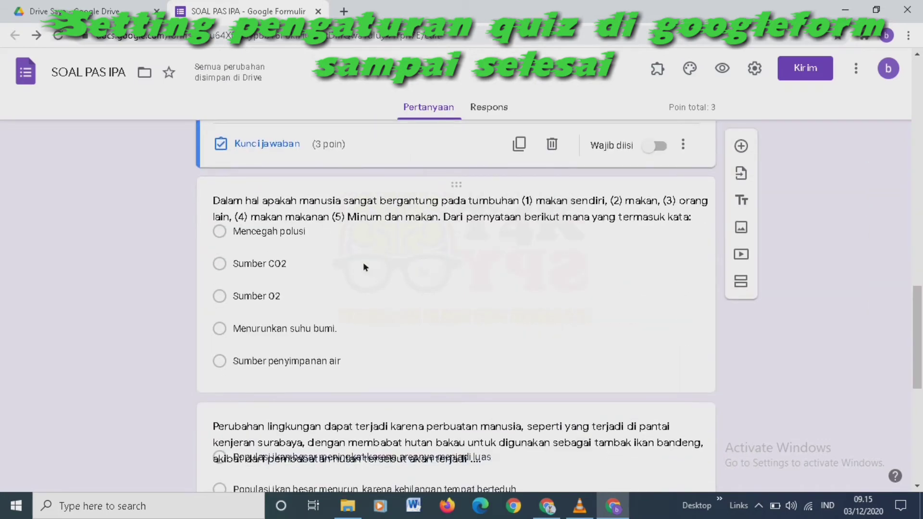
{"action": "left_click", "coordinate": [362, 261]}
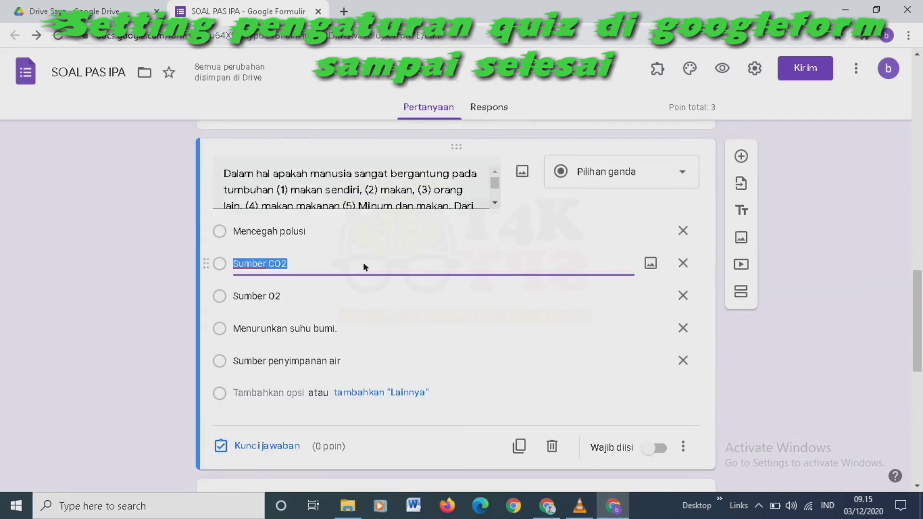
{"action": "left_click", "coordinate": [282, 444]}
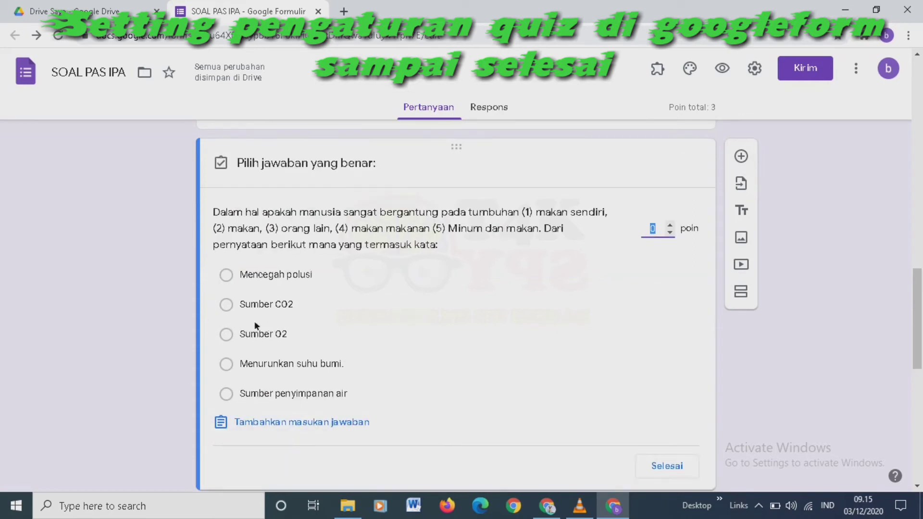
{"action": "left_click", "coordinate": [226, 305]}
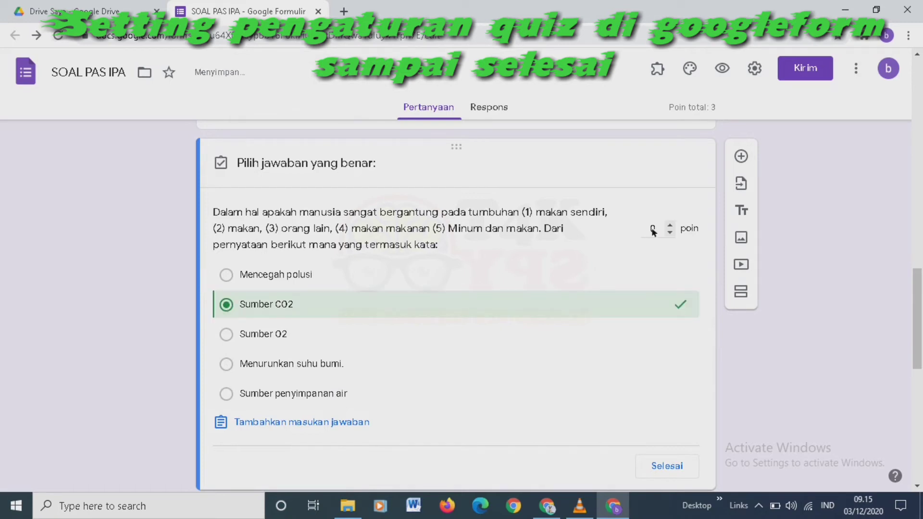
{"action": "left_click", "coordinate": [652, 231]}
{"action": "type", "text": "3"}
{"action": "left_click", "coordinate": [662, 471]}
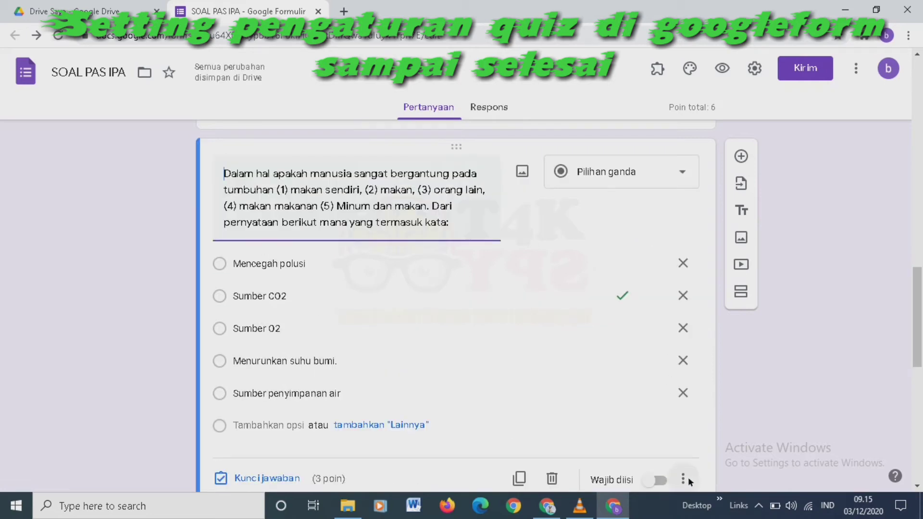
Turn on shuffled option order for the question about human dependence on plants
{"action": "left_click", "coordinate": [688, 477]}
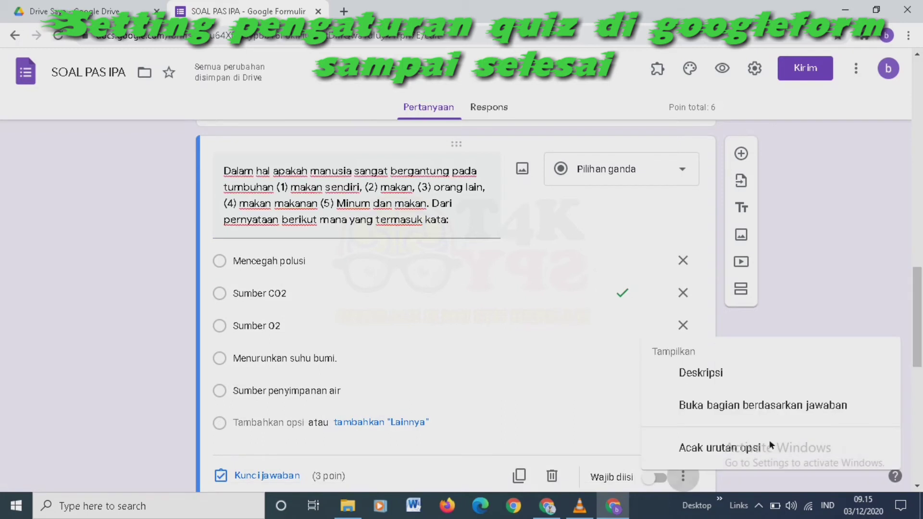
{"action": "left_click", "coordinate": [670, 448]}
Add a new section after the mangrove clearing question and title it KERJAKAN SOAL ESSAY DENGAN BENAR
{"action": "left_click_drag", "start_coordinate": [921, 265], "coordinate": [915, 376]}
{"action": "left_click", "coordinate": [572, 242]}
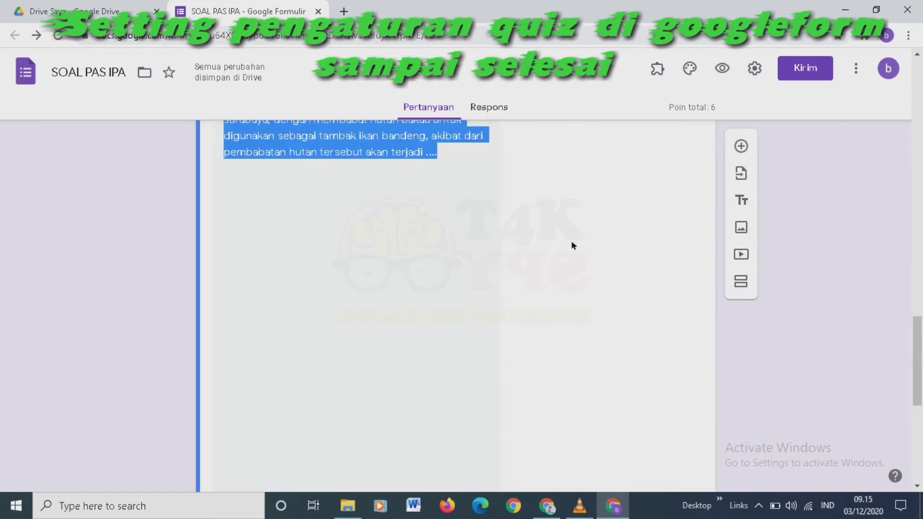
{"action": "left_click_drag", "start_coordinate": [919, 337], "coordinate": [919, 418]}
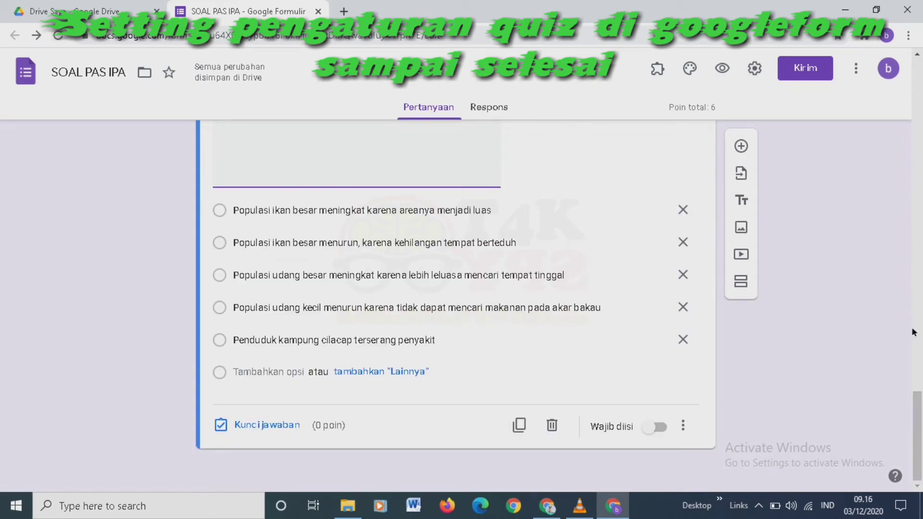
{"action": "mouse_move", "coordinate": [919, 421]}
{"action": "left_mouse_down"}
{"action": "mouse_move", "coordinate": [919, 401]}
{"action": "mouse_move", "coordinate": [919, 419]}
{"action": "left_mouse_up"}
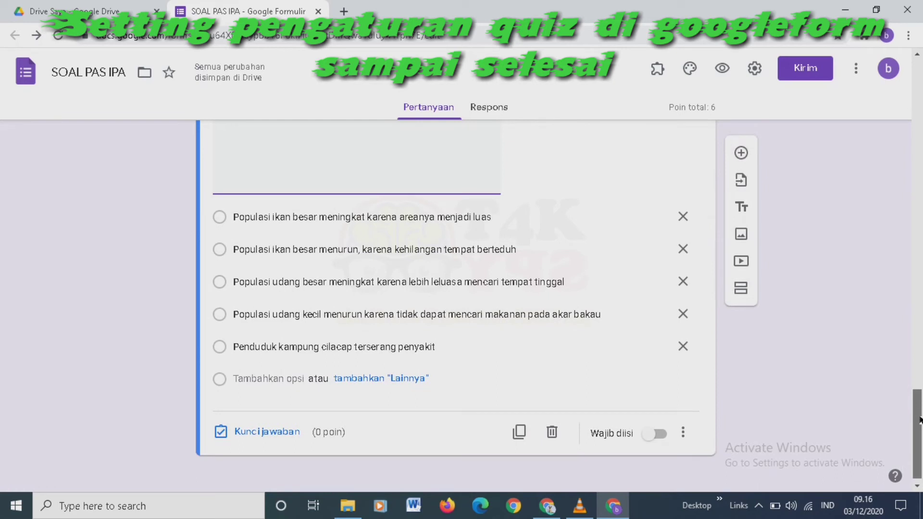
{"action": "left_click", "coordinate": [741, 282]}
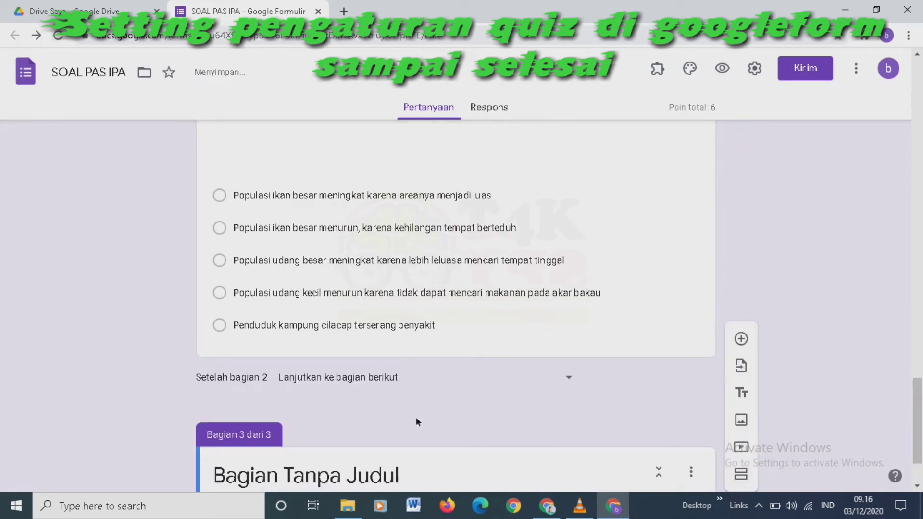
{"action": "left_click", "coordinate": [407, 474]}
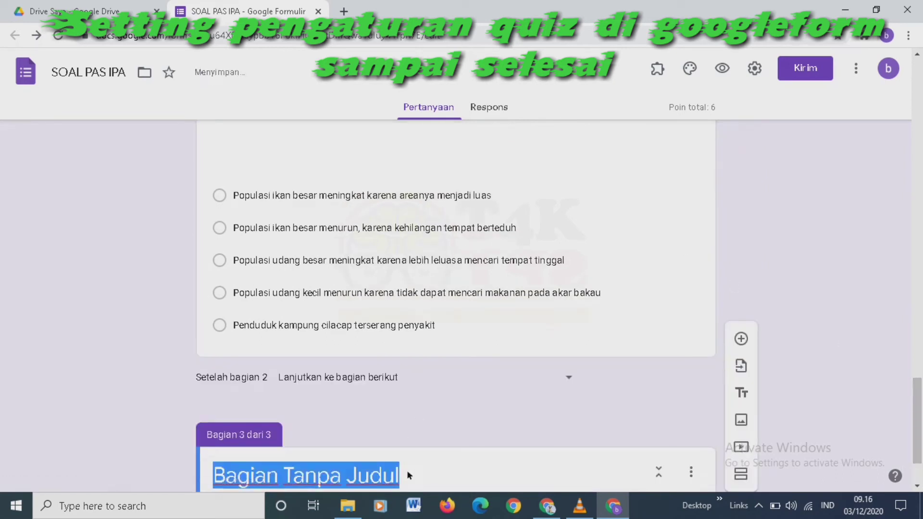
{"action": "type", "text": "KERJAKAN SOAL "}
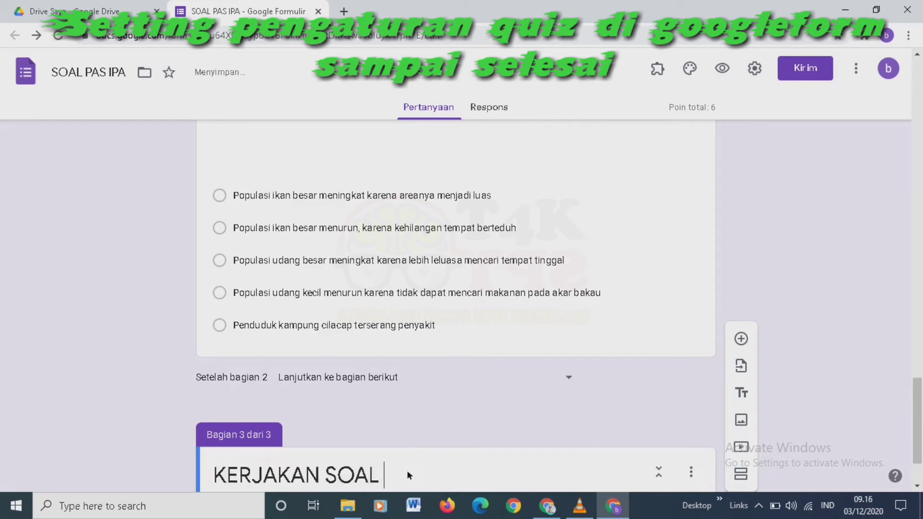
{"action": "type", "text": "ESSAY DENGAN BENAR"}
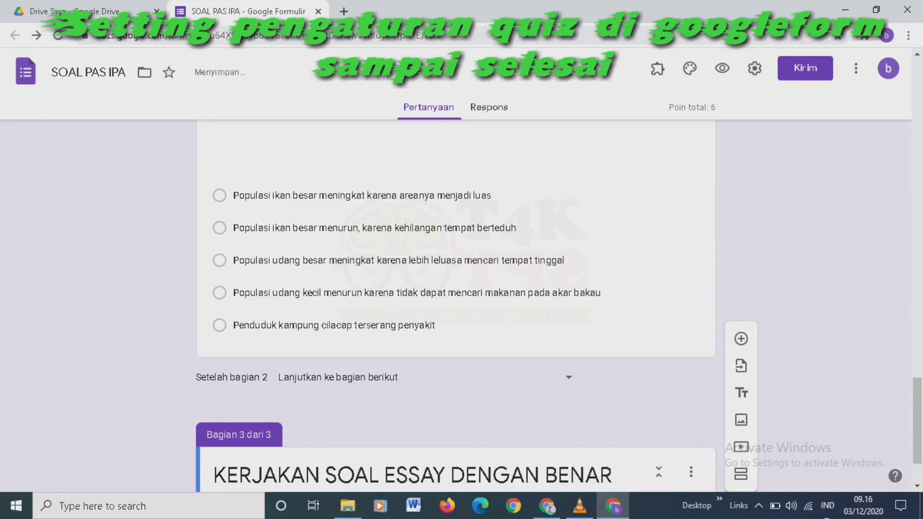
Add a Paragraf question to the essay section with the text "Jelaskan pengertian simbiosis mutualisme!"
{"action": "left_click", "coordinate": [917, 486]}
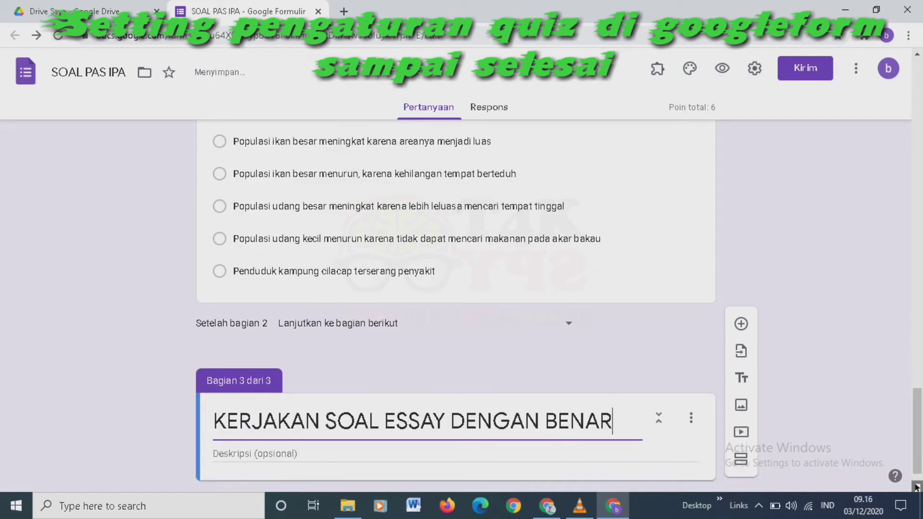
{"action": "left_click", "coordinate": [916, 486]}
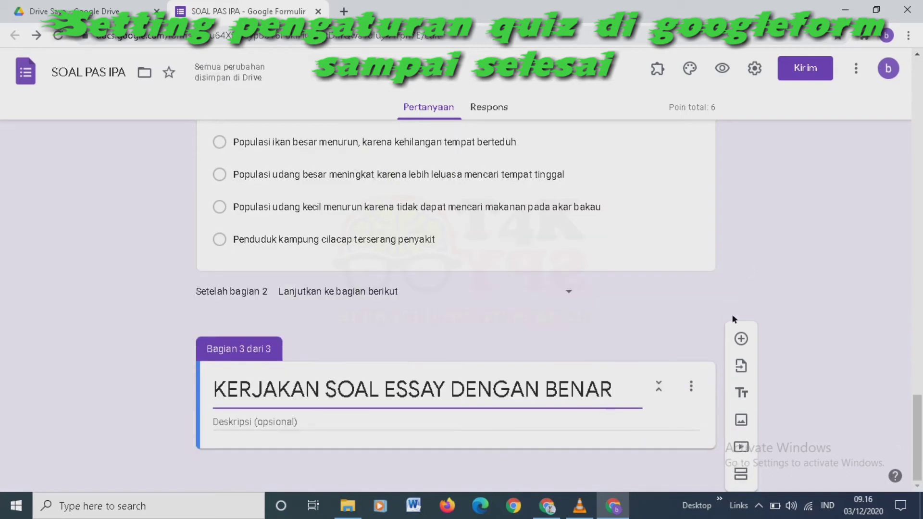
{"action": "left_click", "coordinate": [741, 341]}
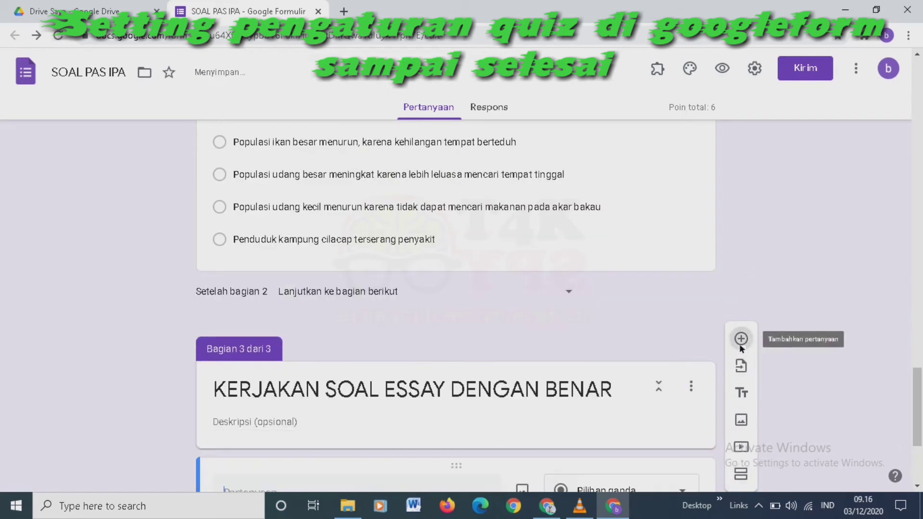
{"action": "left_click_drag", "start_coordinate": [919, 414], "coordinate": [919, 449]}
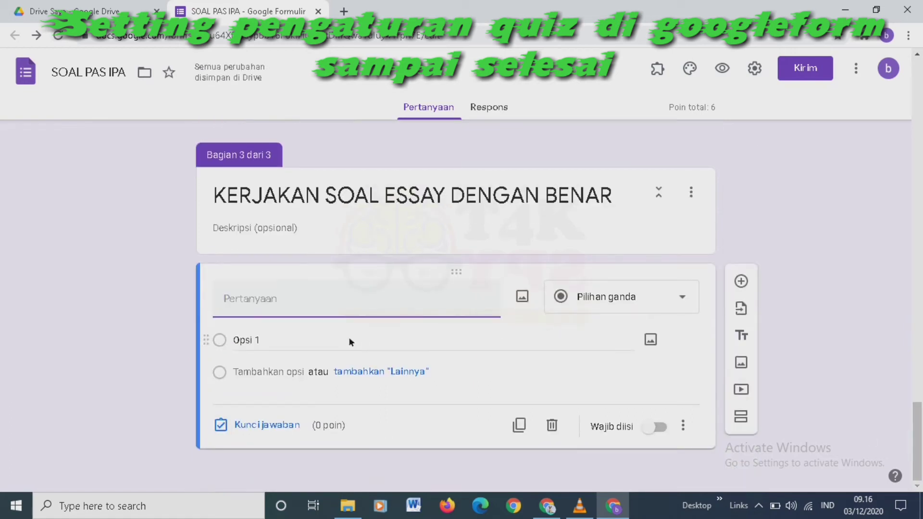
{"action": "type", "text": "J"}
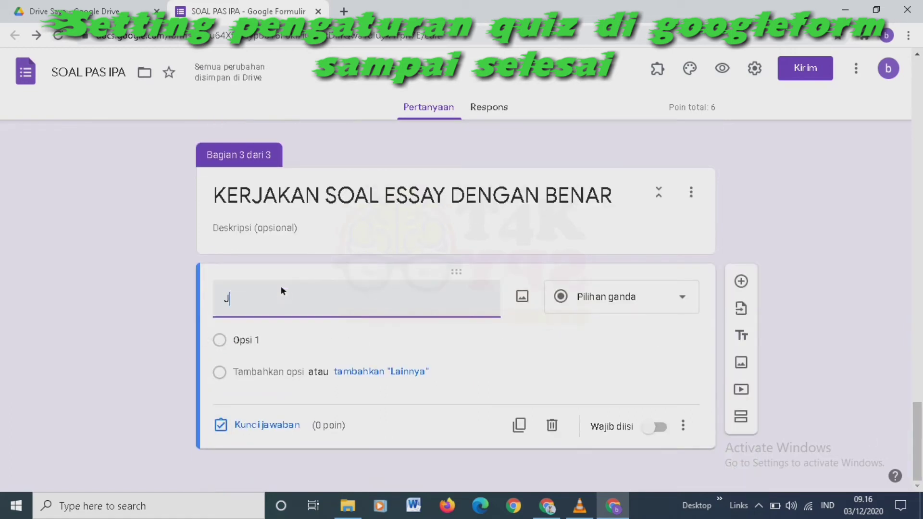
{"action": "type", "text": "elaskan "}
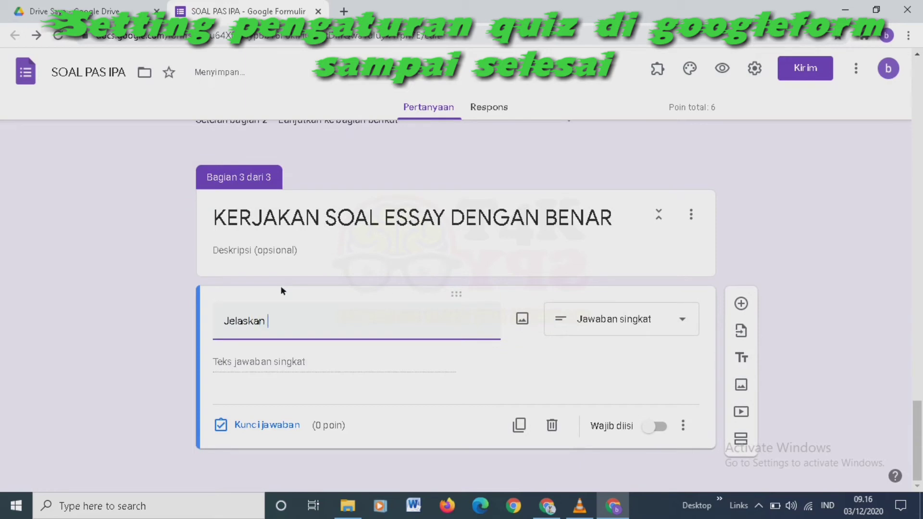
{"action": "type", "text": "pengertia"}
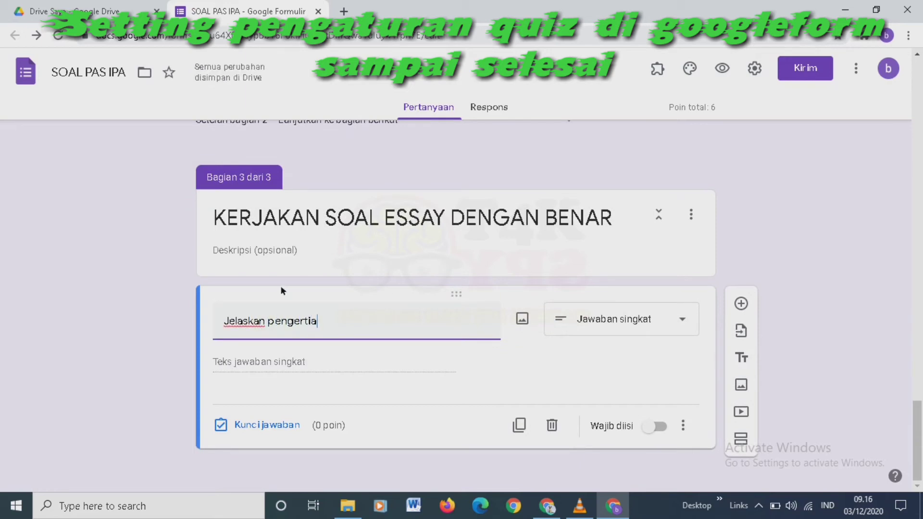
{"action": "type", "text": "n sim"}
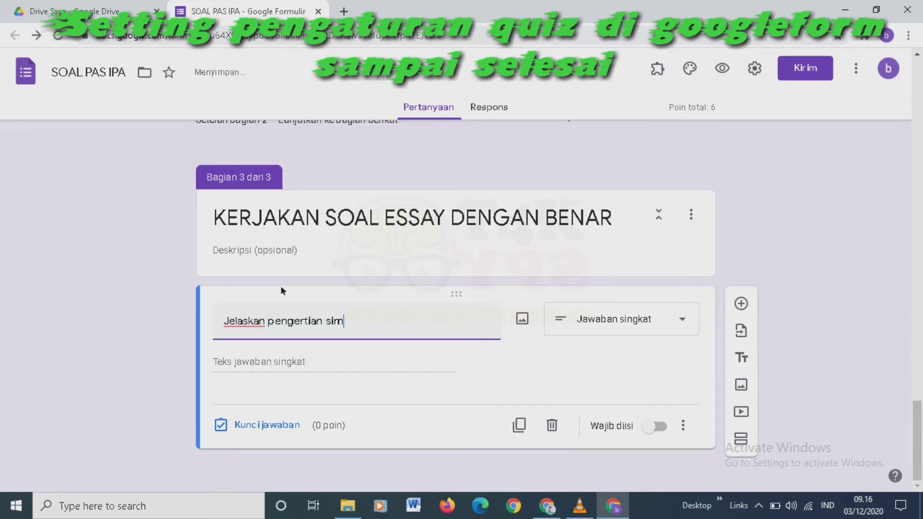
{"action": "type", "text": "biosis mut"}
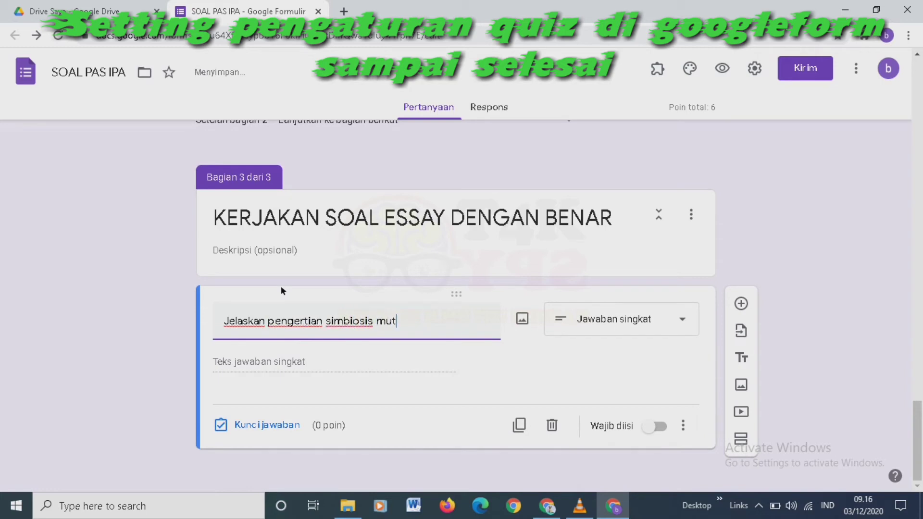
{"action": "type", "text": "ual"}
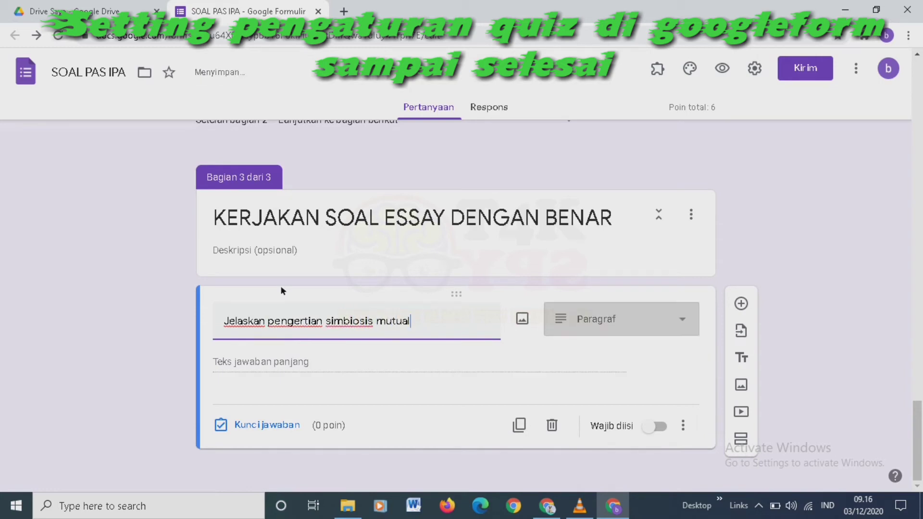
{"action": "type", "text": "isme!"}
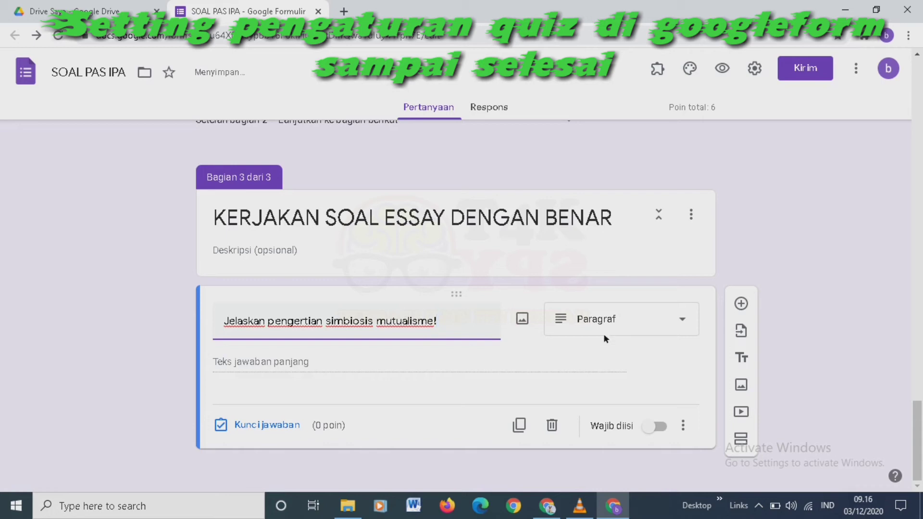
Add another question below the mutualism question with the text "gambarkan siklus carbon"
{"action": "left_click", "coordinate": [741, 304]}
{"action": "type", "text": "gambar"}
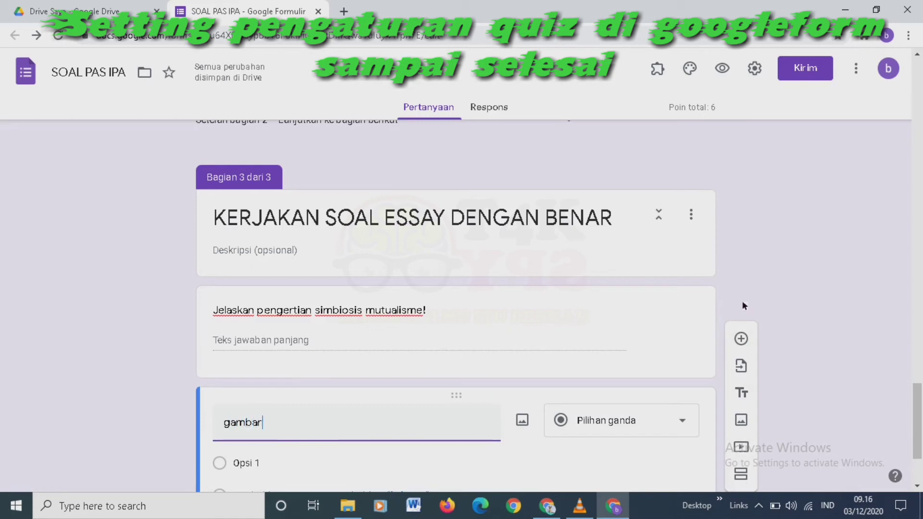
{"action": "type", "text": "kan siklus kar"}
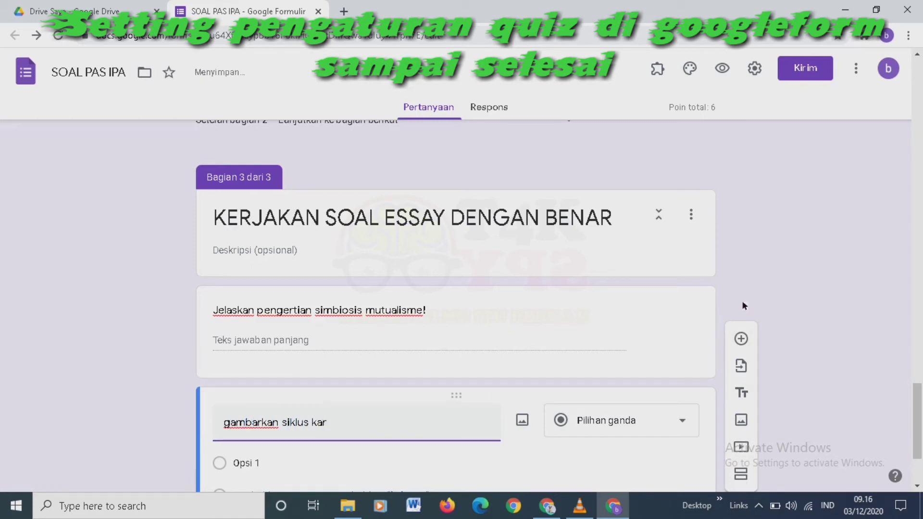
{"action": "key", "text": "BackSpace"}
{"action": "key", "text": "BackSpace"}
{"action": "key", "text": "BackSpace"}
{"action": "type", "text": "carbon"}
Change the carbon cycle question to the Upload file type and allow respondents to upload files to Drive
{"action": "left_click", "coordinate": [687, 418]}
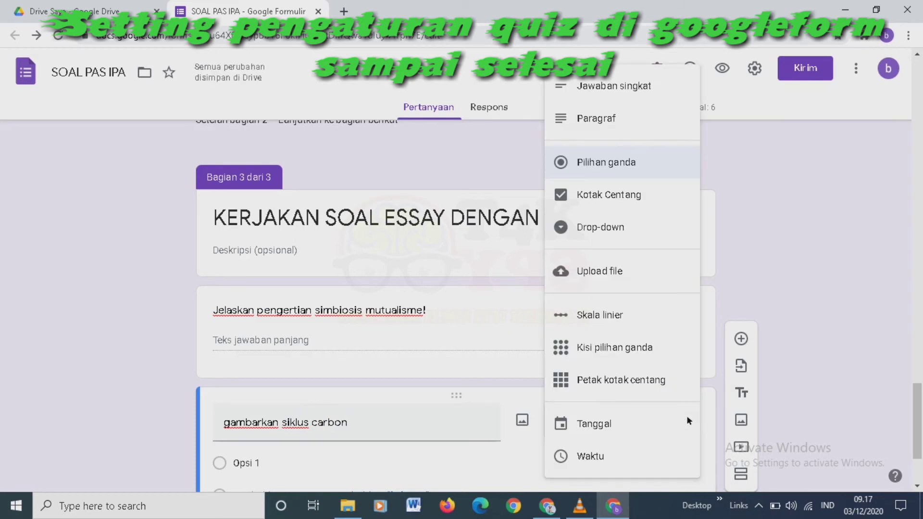
{"action": "left_click", "coordinate": [584, 272]}
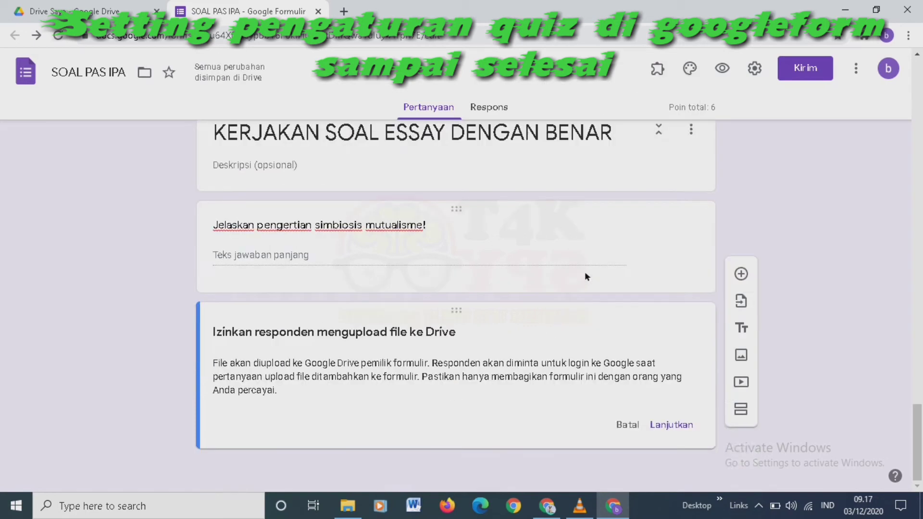
{"action": "left_click", "coordinate": [675, 424]}
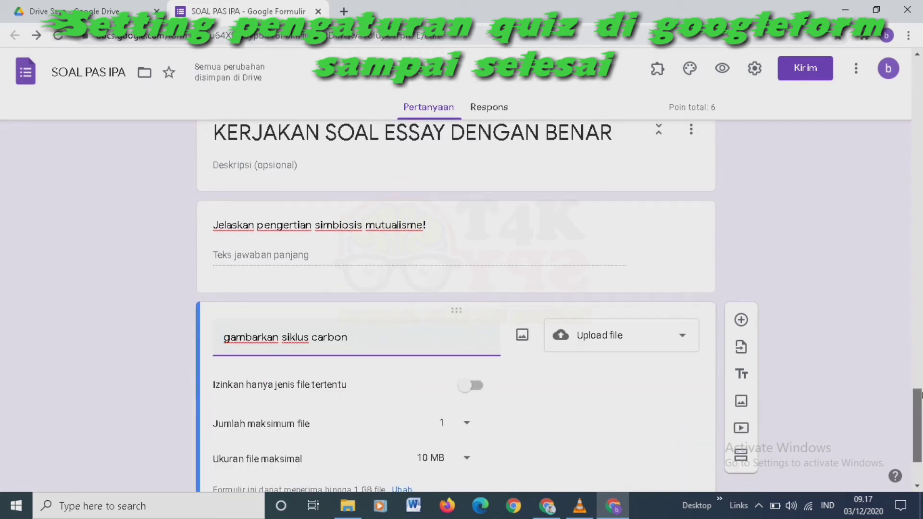
{"action": "scroll", "coordinate": [518, 306], "scroll_direction": "down", "scroll_amount": 2}
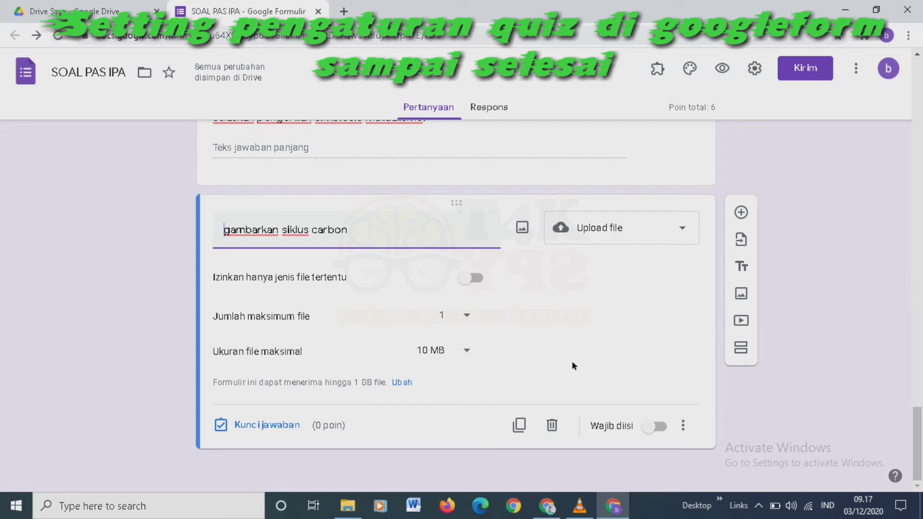
Close the form and reopen SOAL PAS IPA from Google Drive
{"action": "left_click_drag", "start_coordinate": [917, 435], "coordinate": [918, 86]}
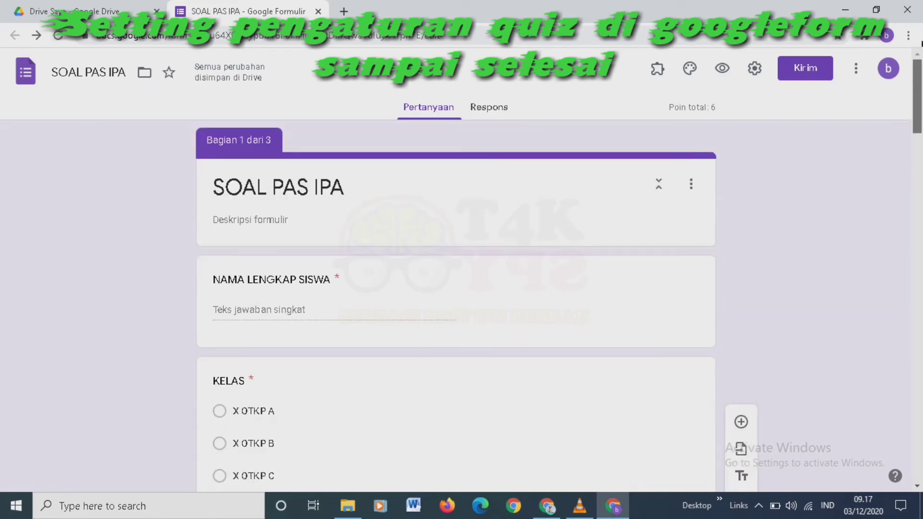
{"action": "left_click", "coordinate": [319, 12]}
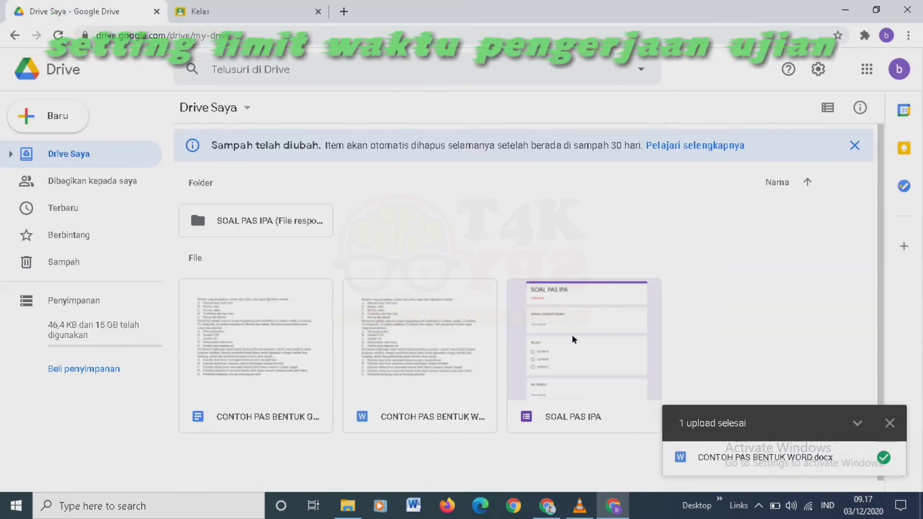
{"action": "double_click", "coordinate": [572, 336]}
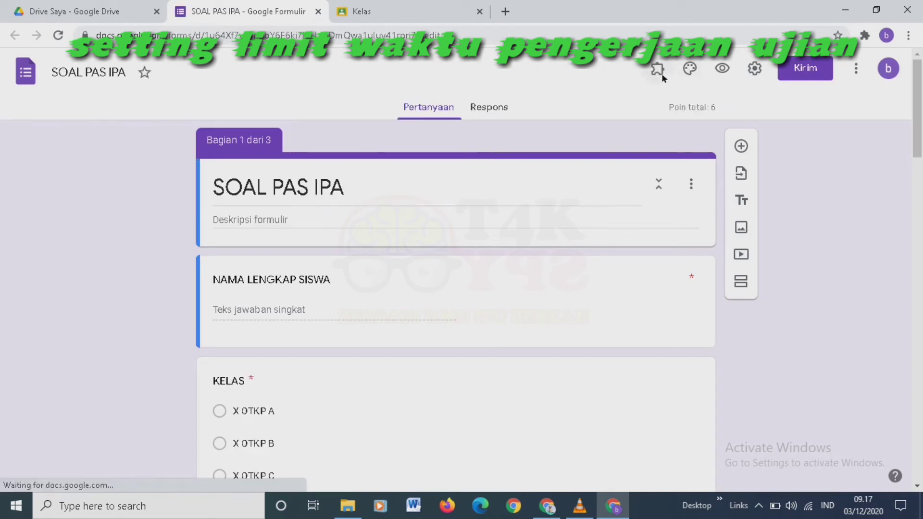
Start setting a limit with the formLimiter add-on and choose date and time as the limit type
{"action": "left_click", "coordinate": [658, 68]}
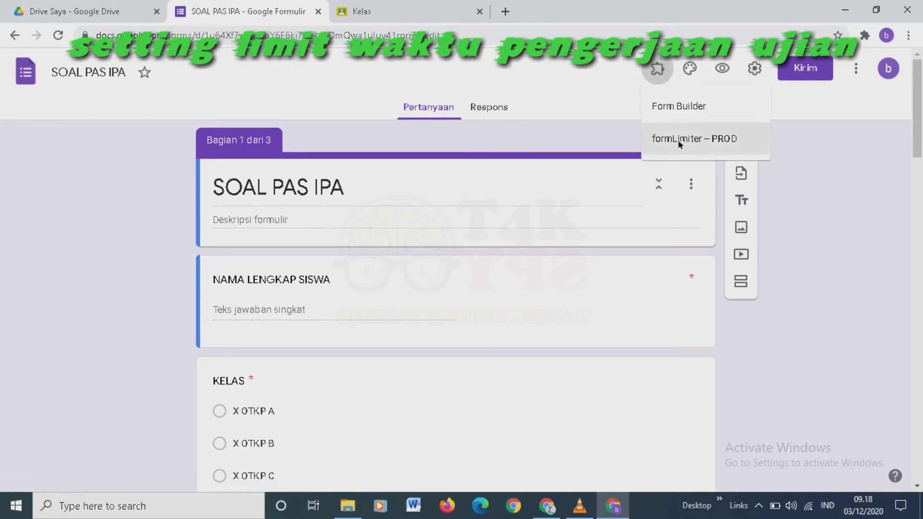
{"action": "left_click", "coordinate": [679, 141]}
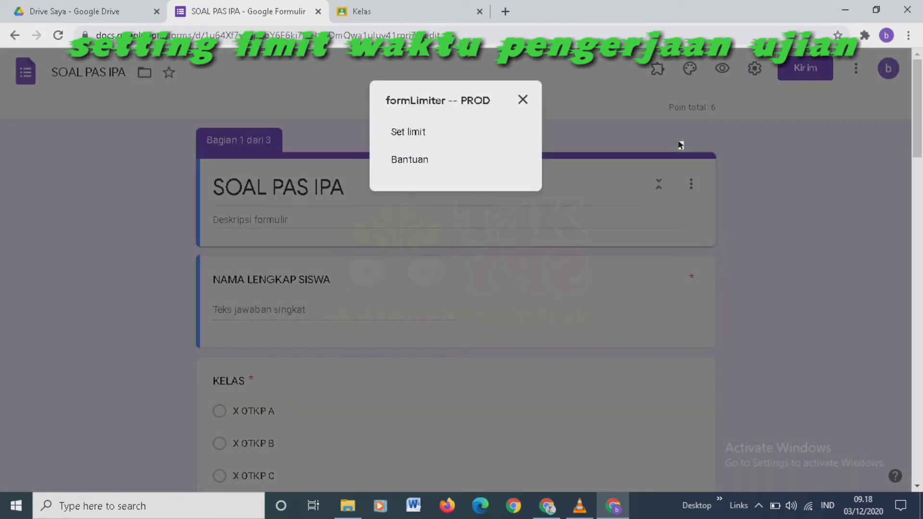
{"action": "left_click", "coordinate": [409, 132]}
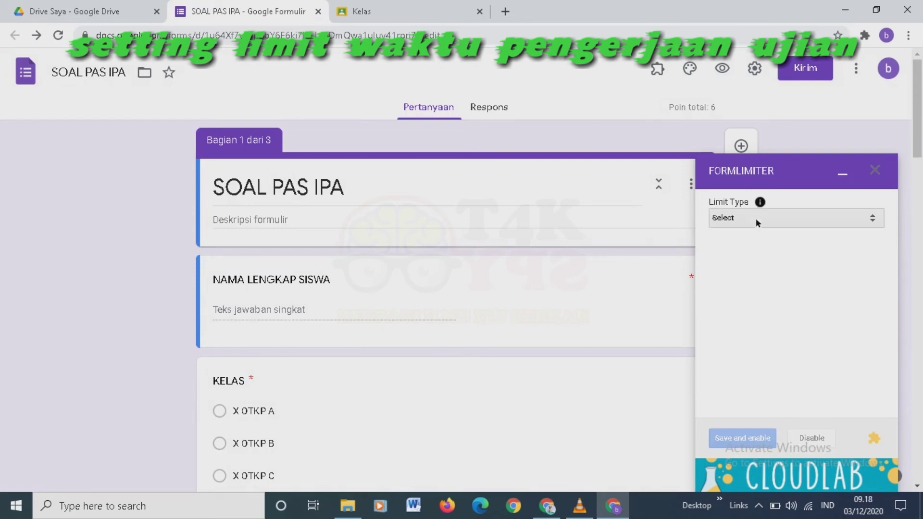
{"action": "left_click", "coordinate": [755, 221]}
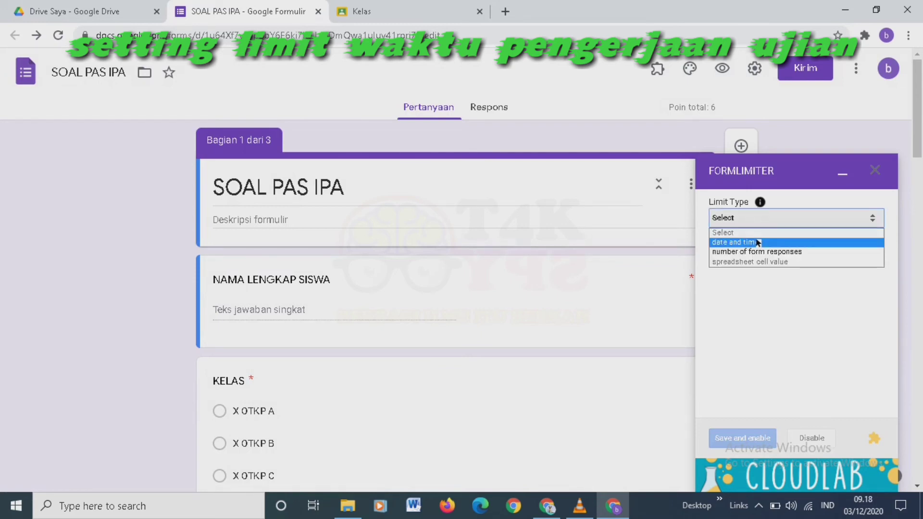
{"action": "left_click", "coordinate": [757, 243]}
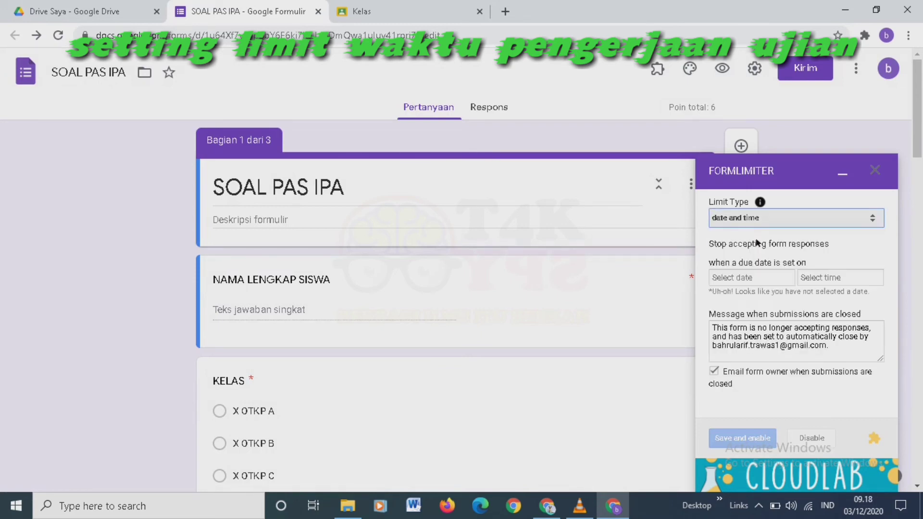
Save and enable a formLimiter deadline of 12/04/2020 at 10:00 AM for the form and close the add-on
{"action": "left_click", "coordinate": [748, 278]}
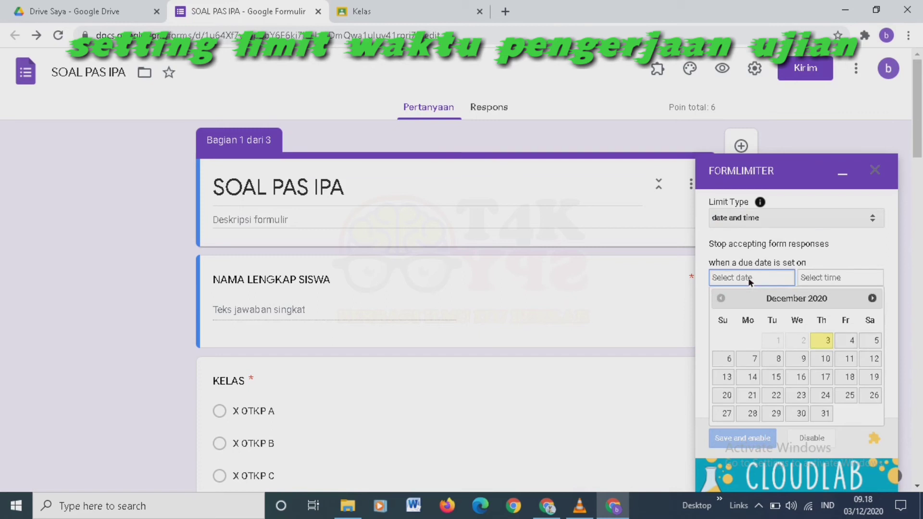
{"action": "left_click", "coordinate": [846, 341]}
{"action": "left_click", "coordinate": [823, 276]}
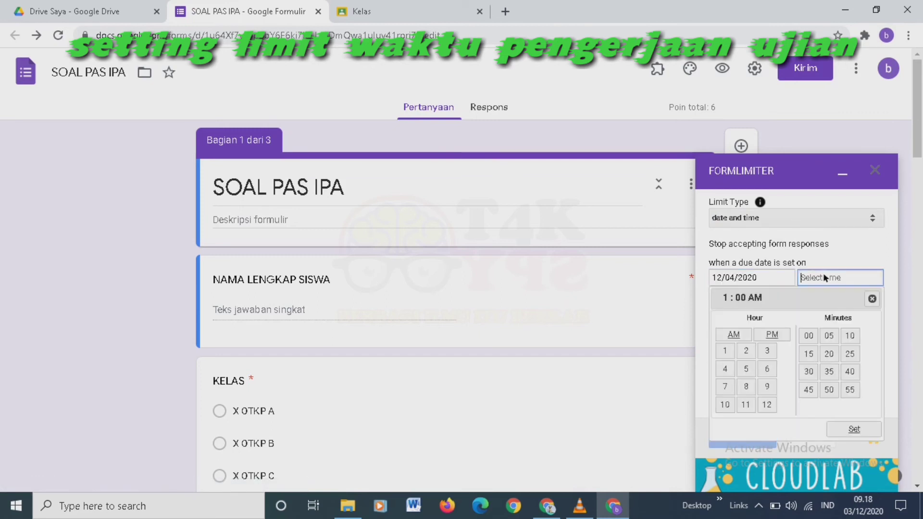
{"action": "left_click", "coordinate": [732, 335]}
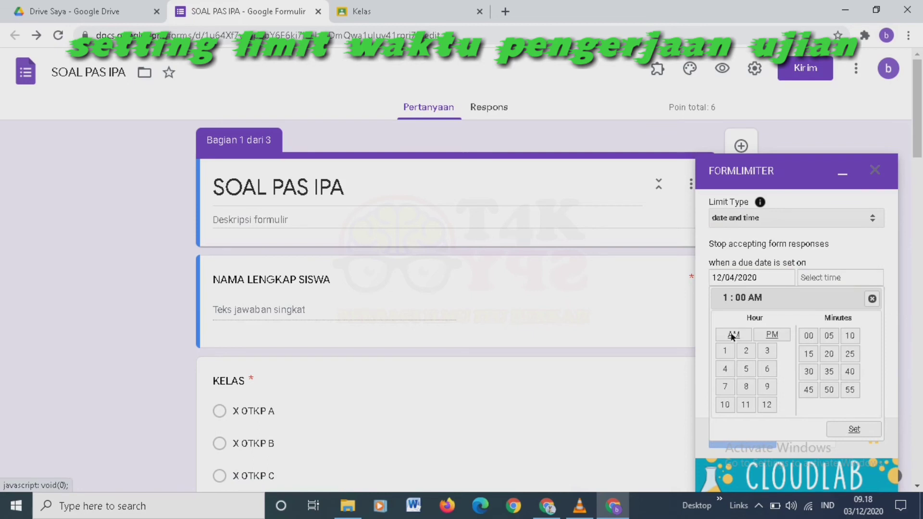
{"action": "left_click", "coordinate": [728, 404]}
{"action": "left_click", "coordinate": [853, 429]}
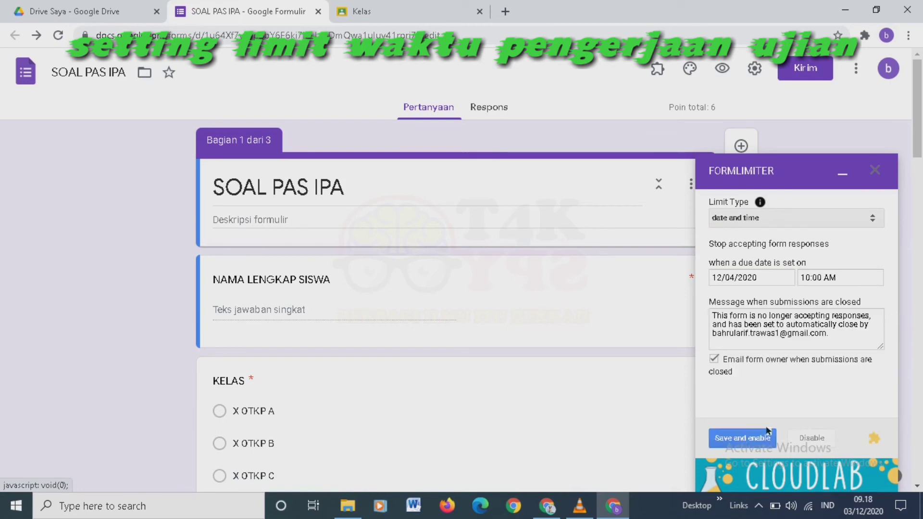
{"action": "left_click", "coordinate": [746, 438]}
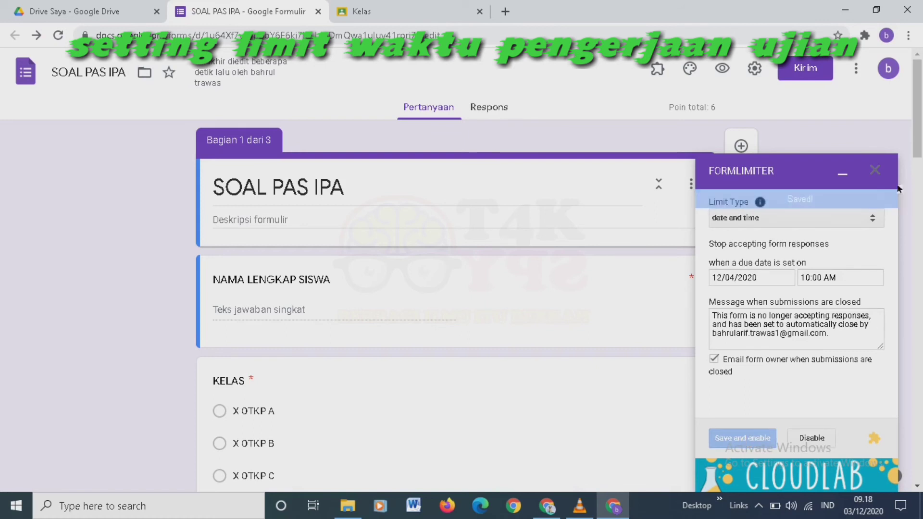
{"action": "left_click", "coordinate": [875, 171]}
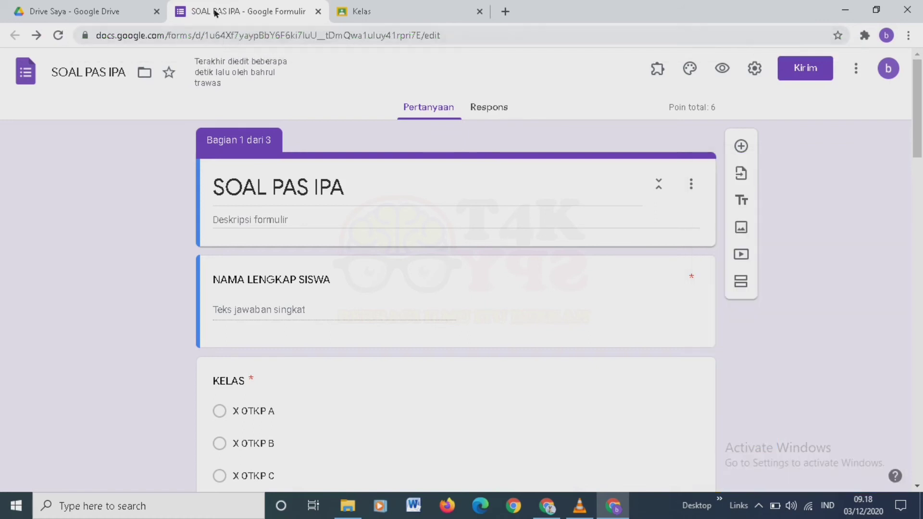
Close the form, switch to Google Classroom and open the classwork page of the TRAWAS 1 class
{"action": "left_click", "coordinate": [316, 12]}
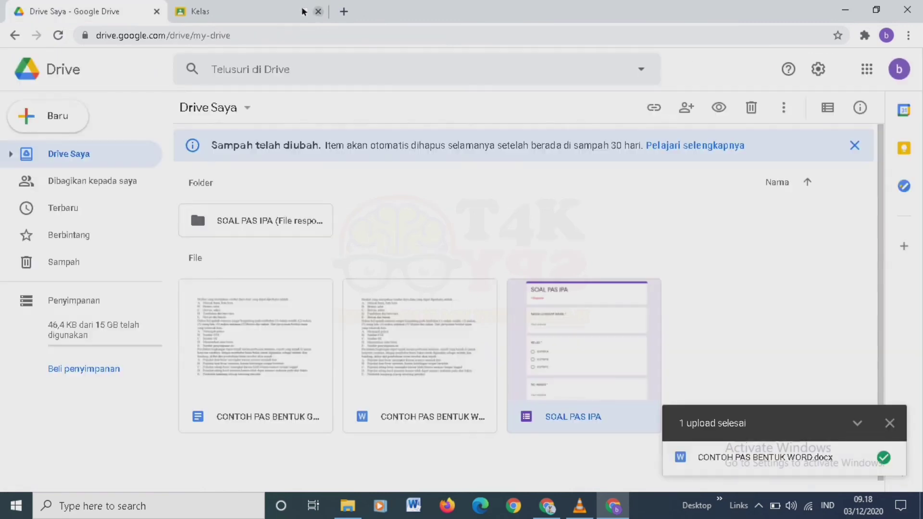
{"action": "left_click", "coordinate": [228, 16]}
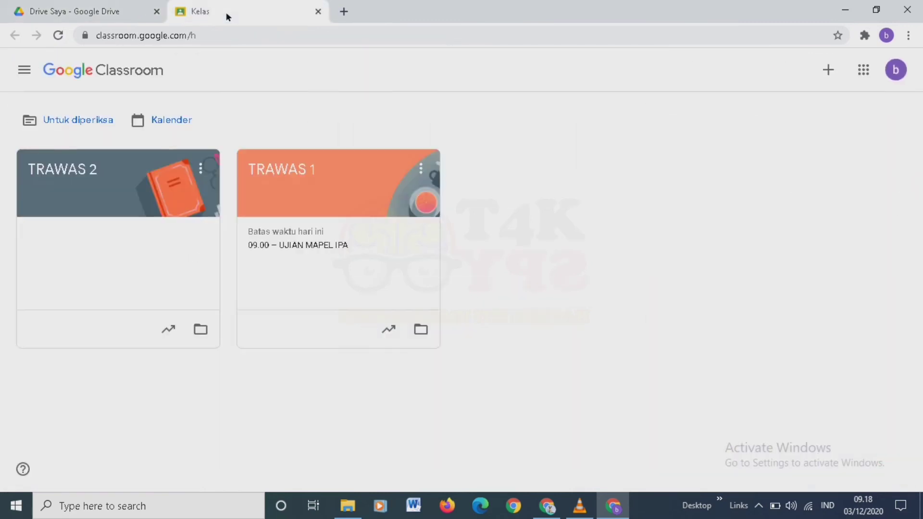
{"action": "left_click", "coordinate": [279, 186]}
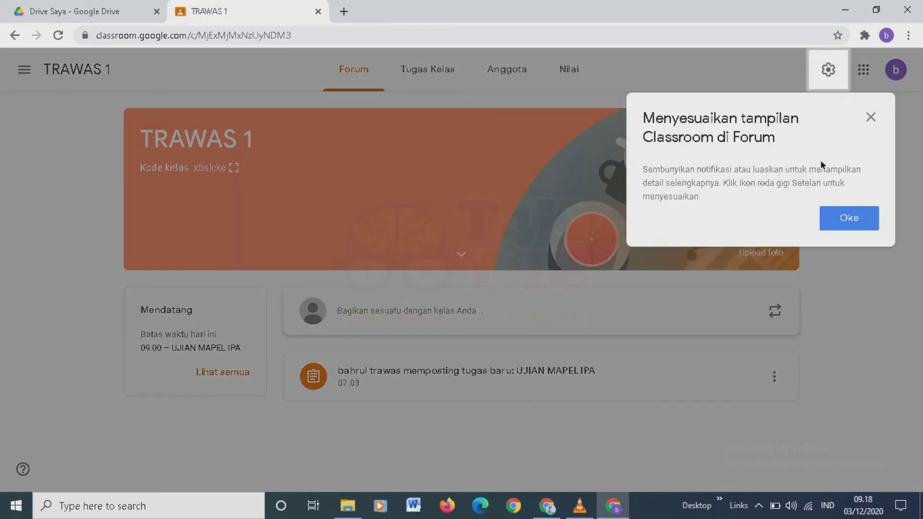
{"action": "left_click", "coordinate": [870, 118]}
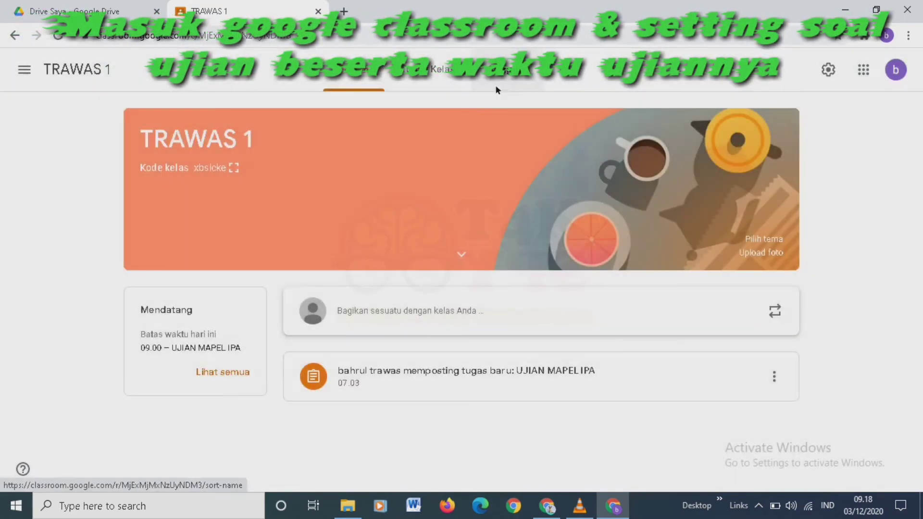
{"action": "left_click", "coordinate": [450, 69]}
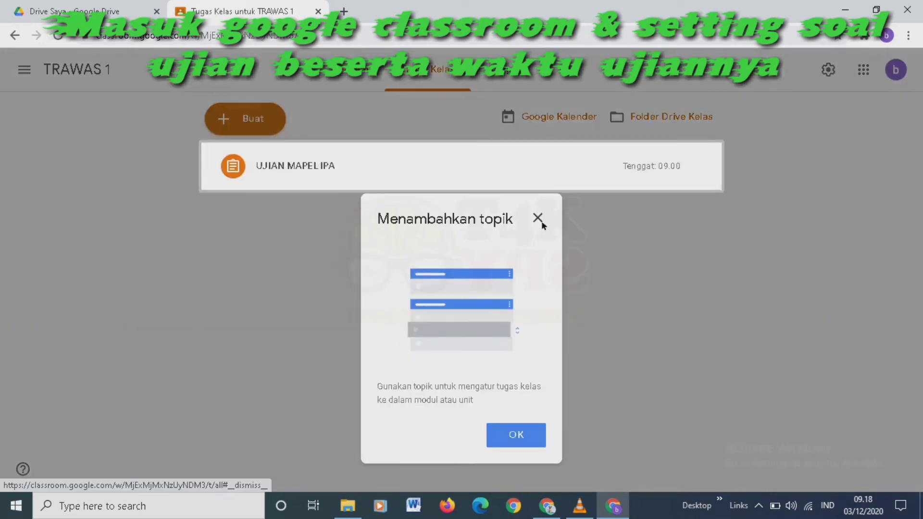
{"action": "left_click", "coordinate": [538, 218]}
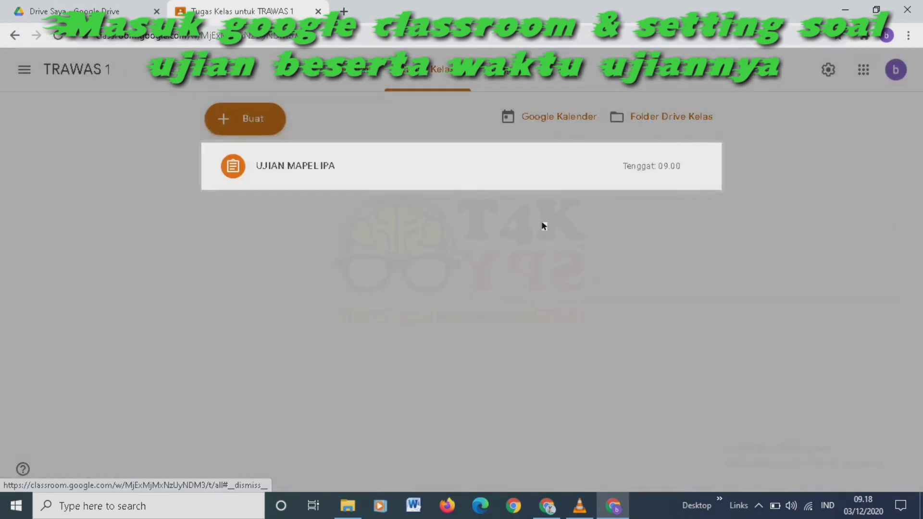
Create a new quiz assignment for TRAWAS 1 and dismiss the rubric tip
{"action": "left_click", "coordinate": [259, 120]}
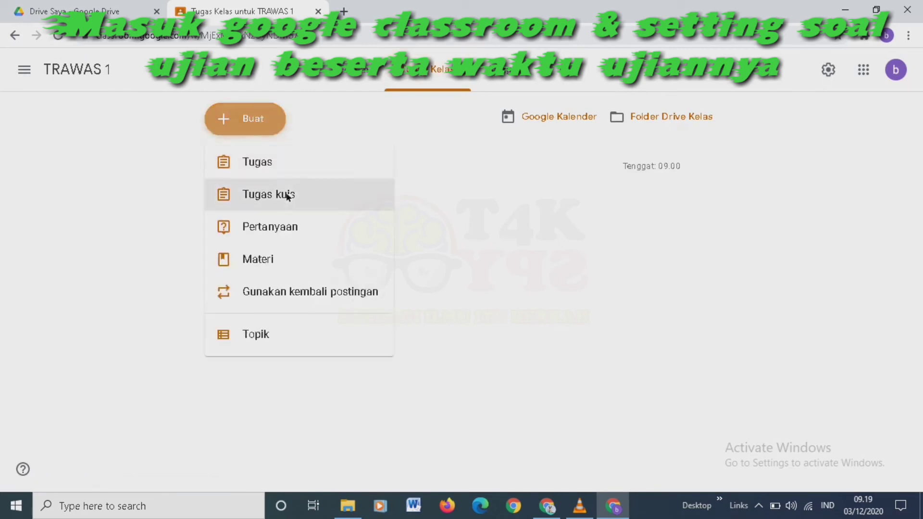
{"action": "left_click", "coordinate": [286, 194]}
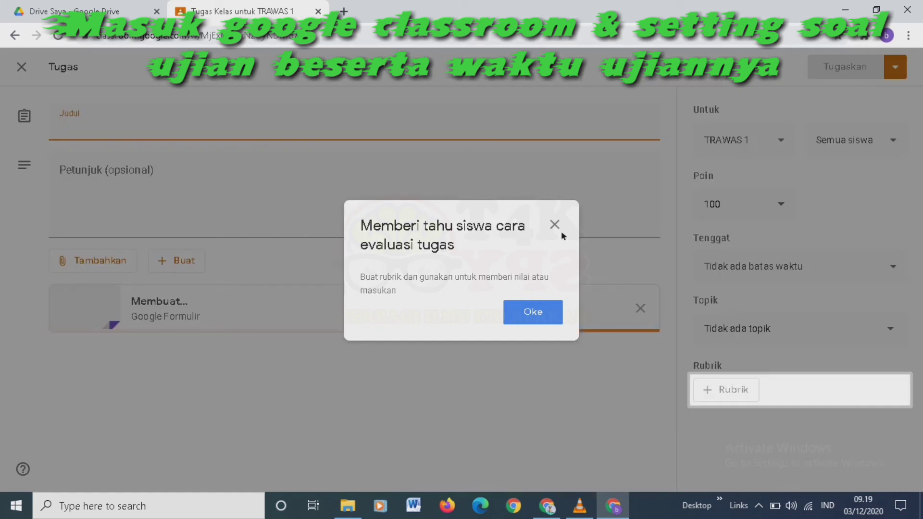
{"action": "left_click", "coordinate": [554, 225]}
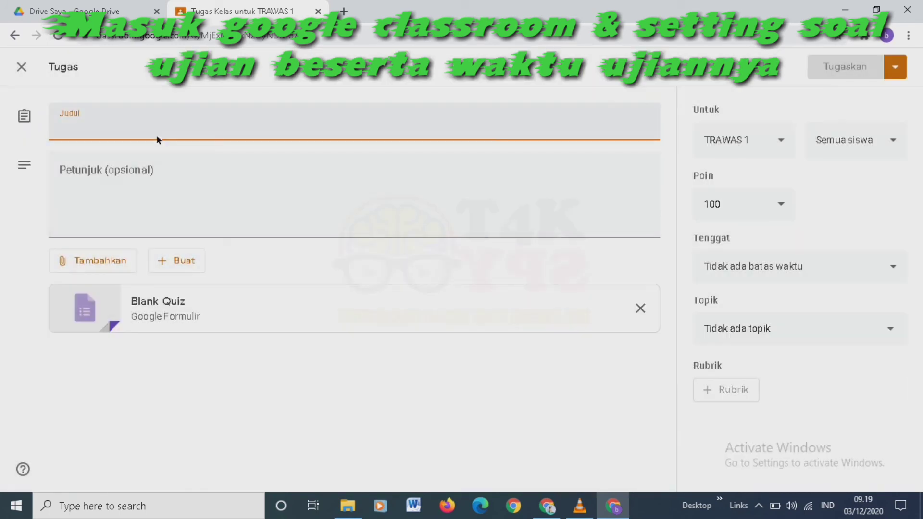
Title the assignment "SOAL PAS IPA" and enter the instructions "KERJAKAN SOAL DENGAN BENAR DAN JUJUR"
{"action": "type", "text": "soal"}
{"action": "key", "text": "BackSpace"}
{"action": "key", "text": "BackSpace"}
{"action": "key", "text": "BackSpace"}
{"action": "key", "text": "BackSpace"}
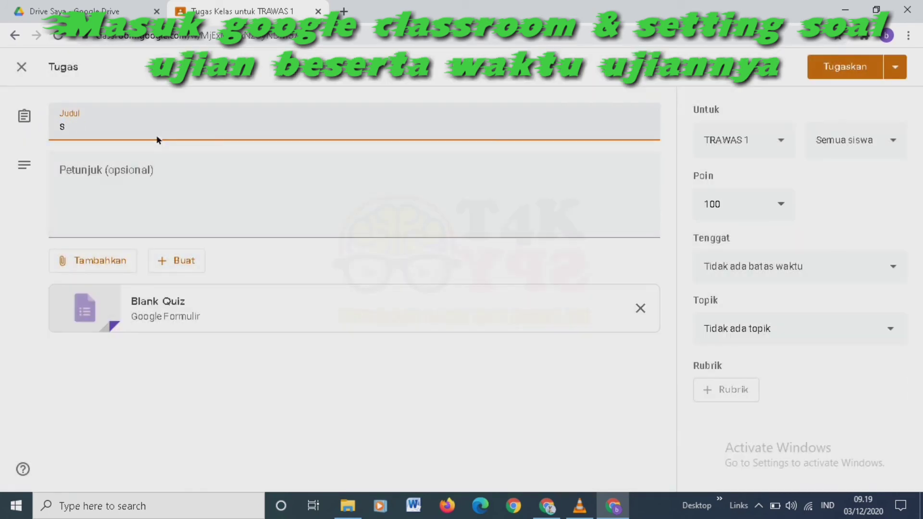
{"action": "type", "text": "SOAL PAS IPA"}
{"action": "left_click", "coordinate": [155, 166]}
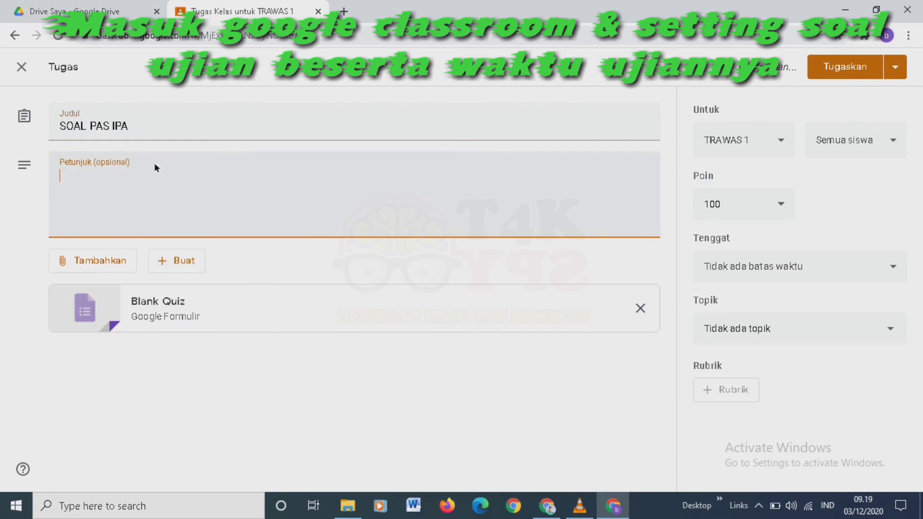
{"action": "type", "text": "KERJAKAN SOAL DENGAN "}
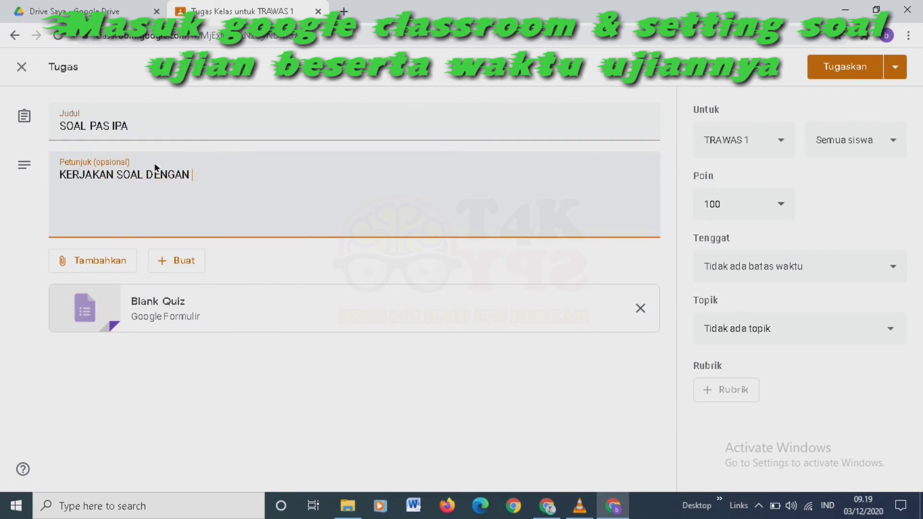
{"action": "type", "text": "BENAR DAN JUJUR"}
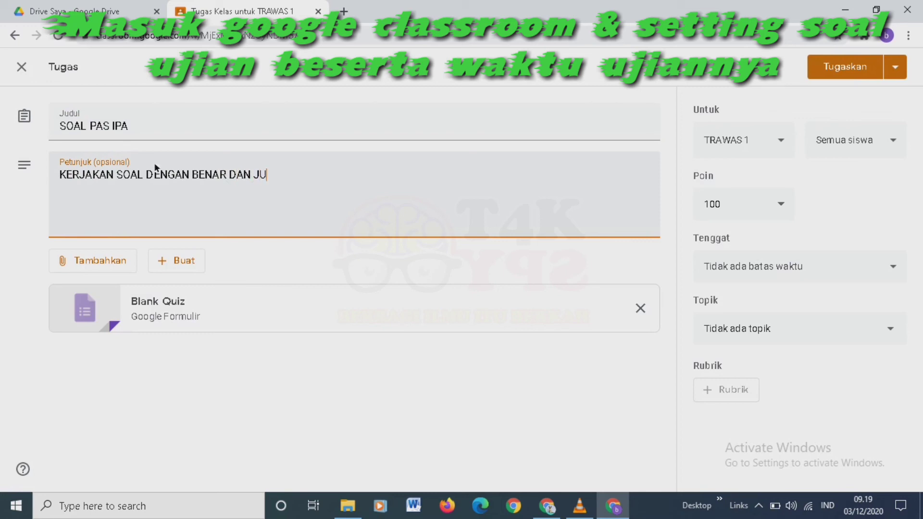
Replace the attached Blank Quiz with the SOAL PAS IPA form from Google Drive
{"action": "left_click", "coordinate": [640, 307]}
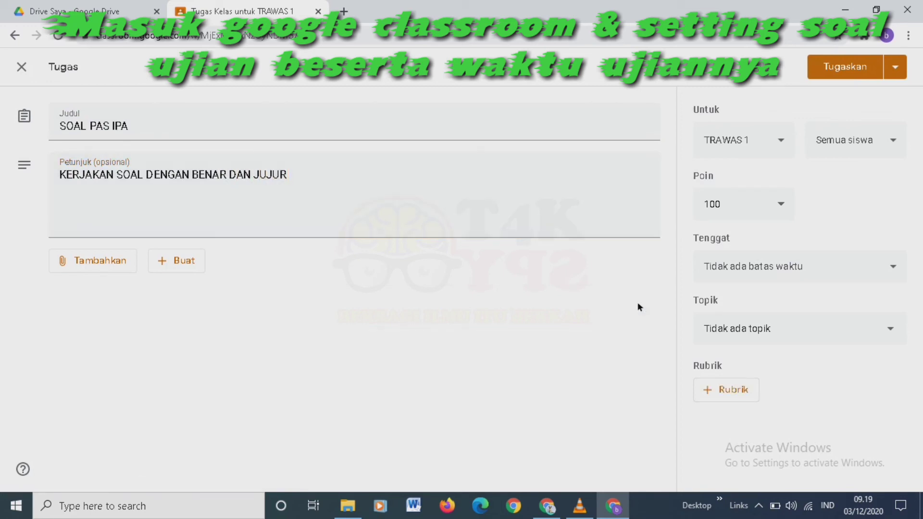
{"action": "left_click", "coordinate": [97, 259]}
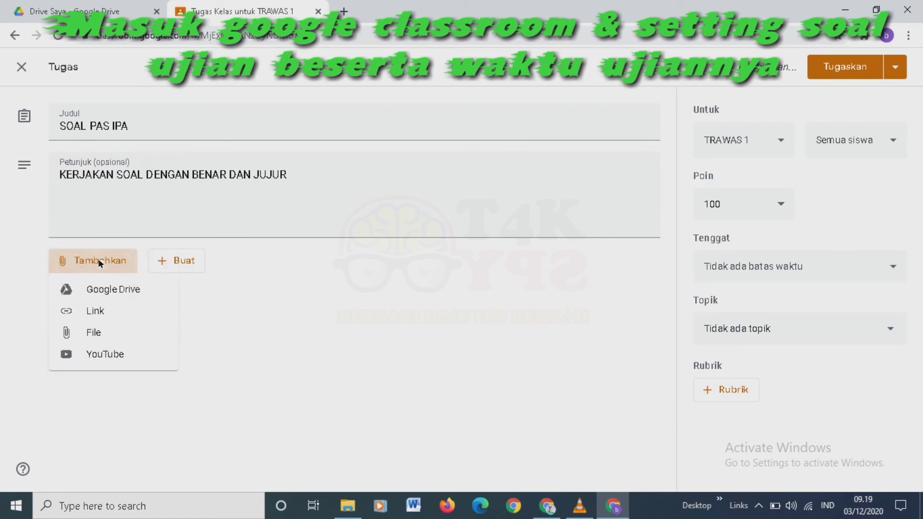
{"action": "left_click", "coordinate": [111, 290]}
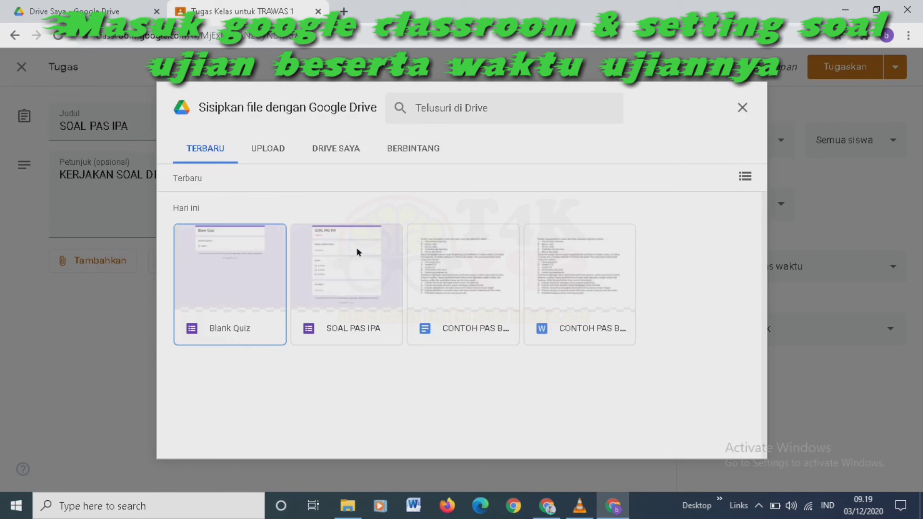
{"action": "left_click", "coordinate": [349, 266]}
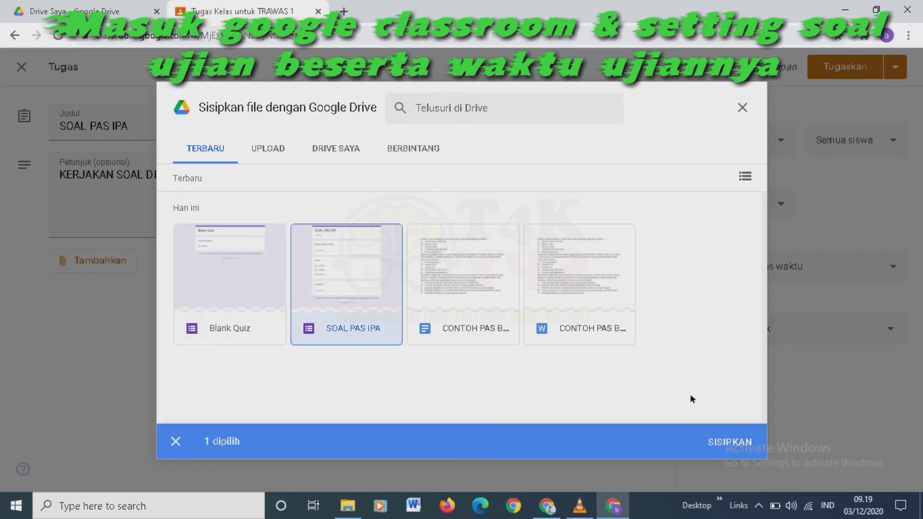
{"action": "left_click", "coordinate": [728, 442]}
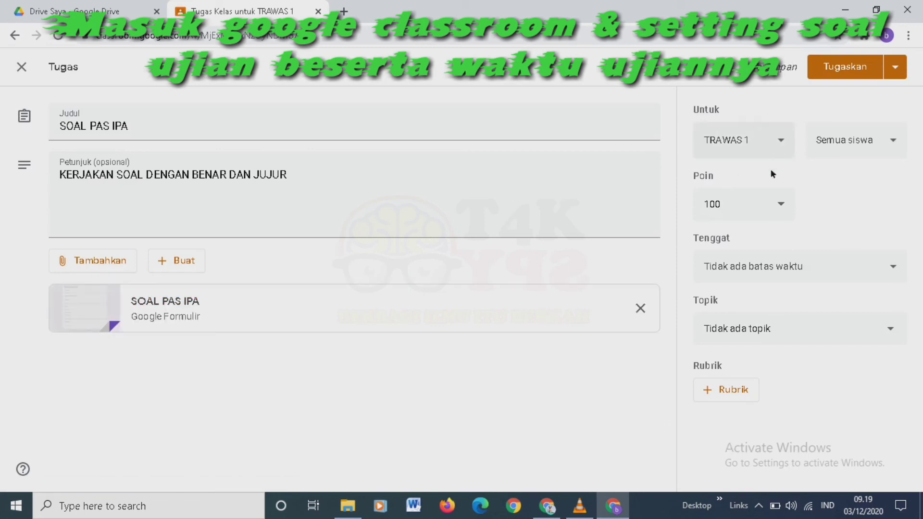
Set the assignment's due date to 4 Des 2020 at 09.00
{"action": "left_click", "coordinate": [794, 268]}
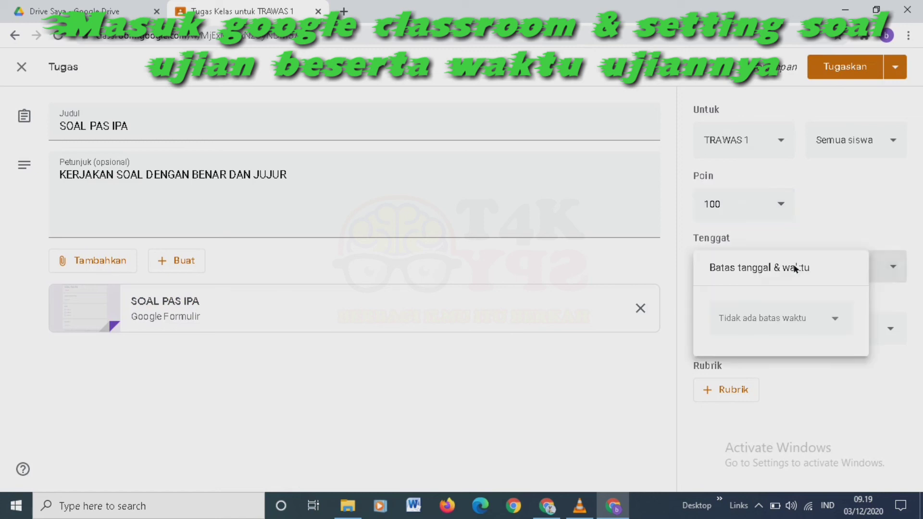
{"action": "left_click", "coordinate": [831, 316]}
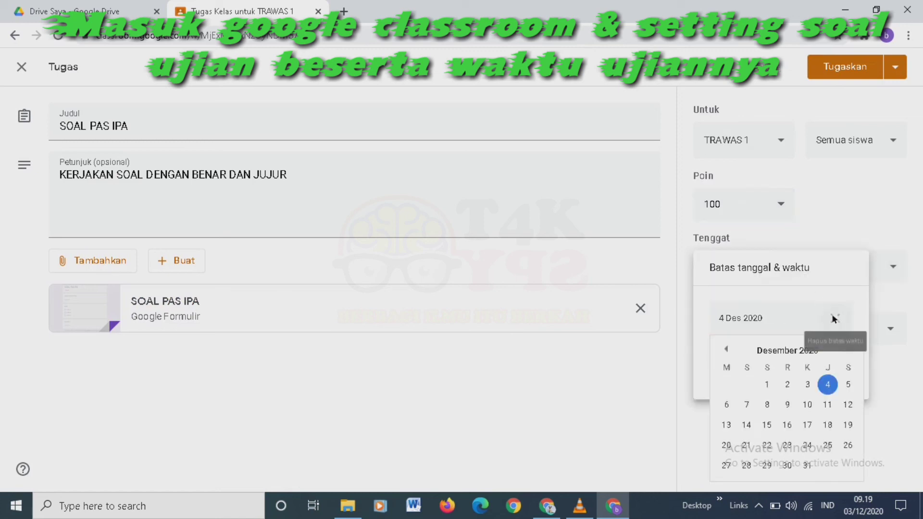
{"action": "left_click", "coordinate": [828, 385]}
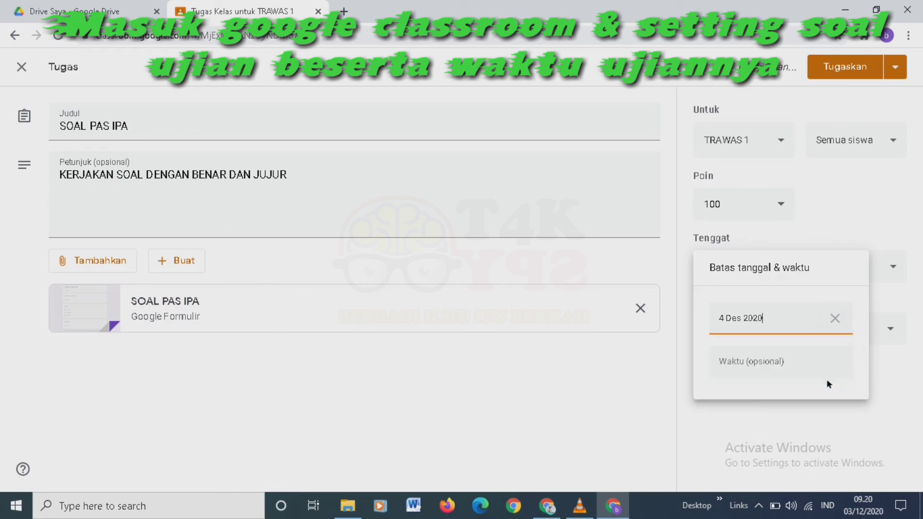
{"action": "left_click", "coordinate": [759, 361]}
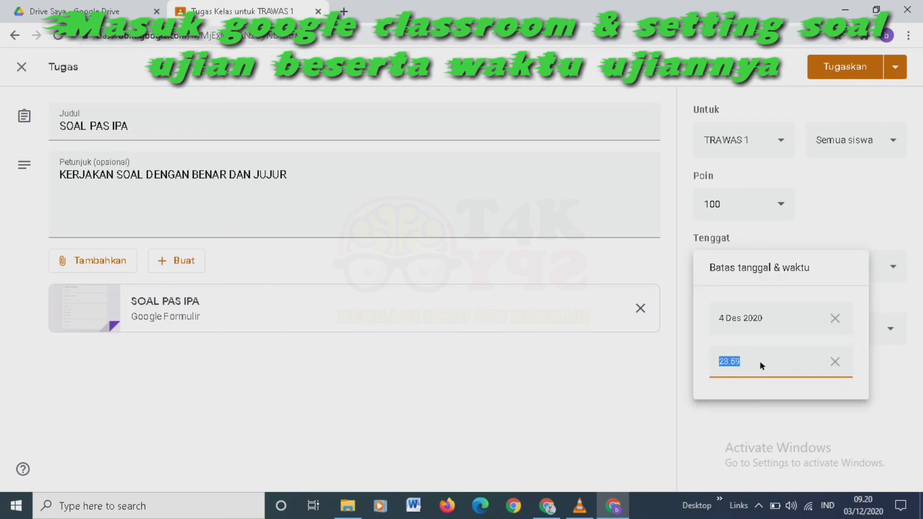
{"action": "type", "text": "09"}
{"action": "left_click", "coordinate": [654, 381]}
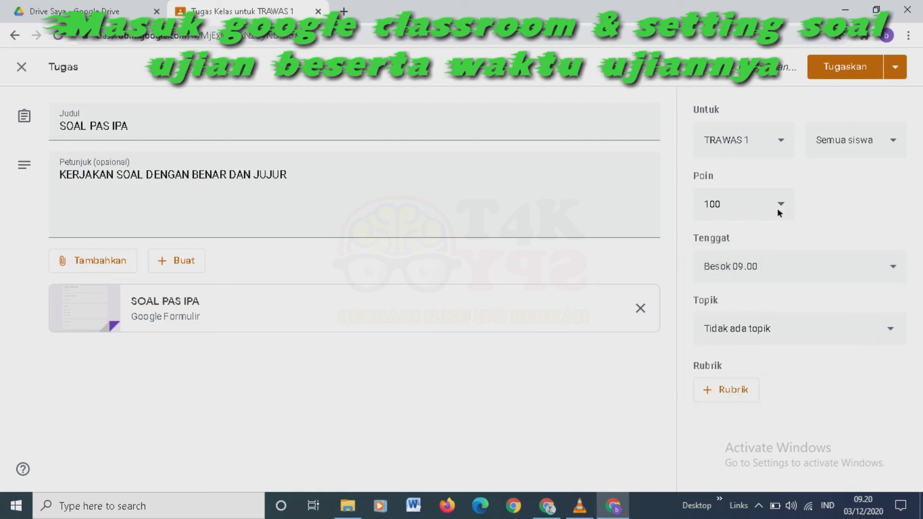
Schedule the assignment to be posted on 4 Des 2020 at 07.00
{"action": "left_click", "coordinate": [895, 72]}
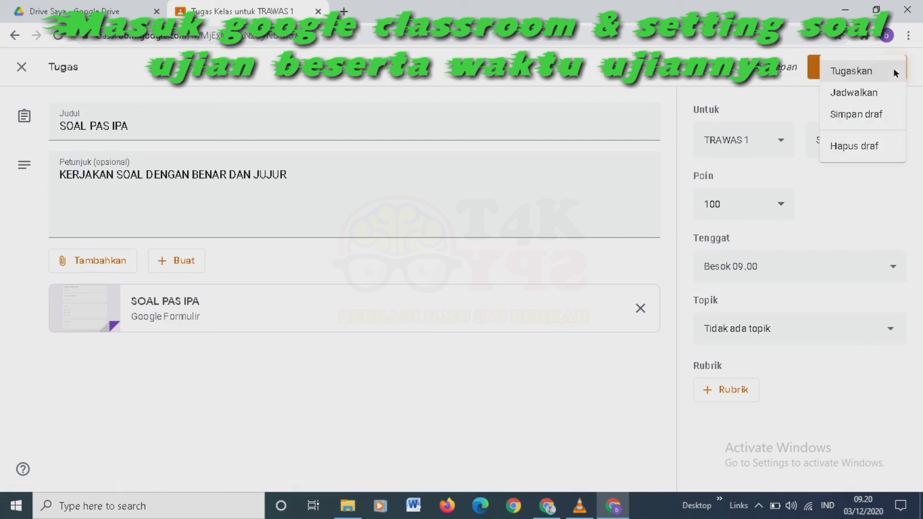
{"action": "left_click", "coordinate": [865, 93]}
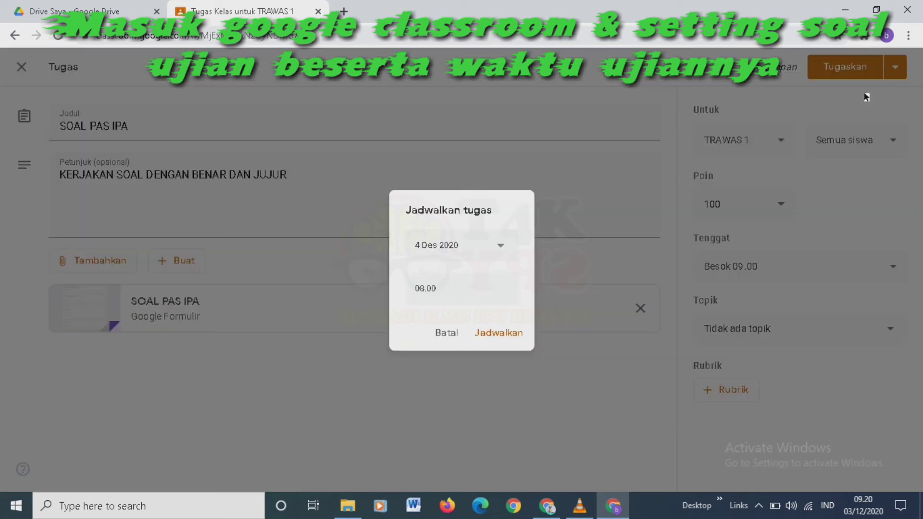
{"action": "left_click", "coordinate": [499, 247]}
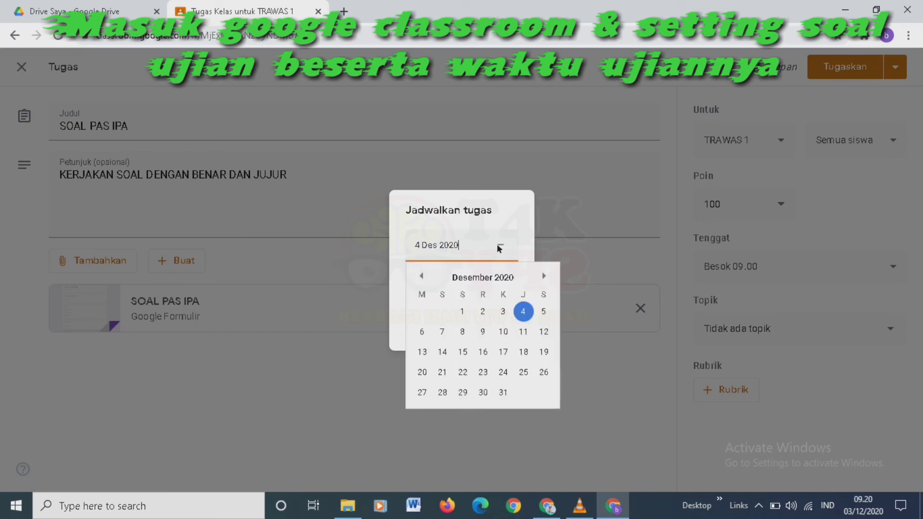
{"action": "left_click", "coordinate": [524, 311]}
{"action": "left_click", "coordinate": [436, 291]}
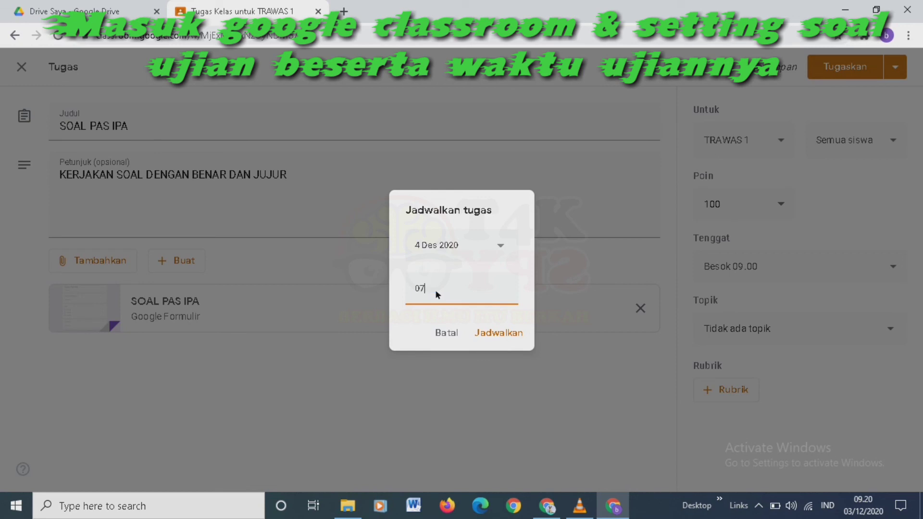
{"action": "type", "text": "07.00"}
{"action": "left_click", "coordinate": [512, 340]}
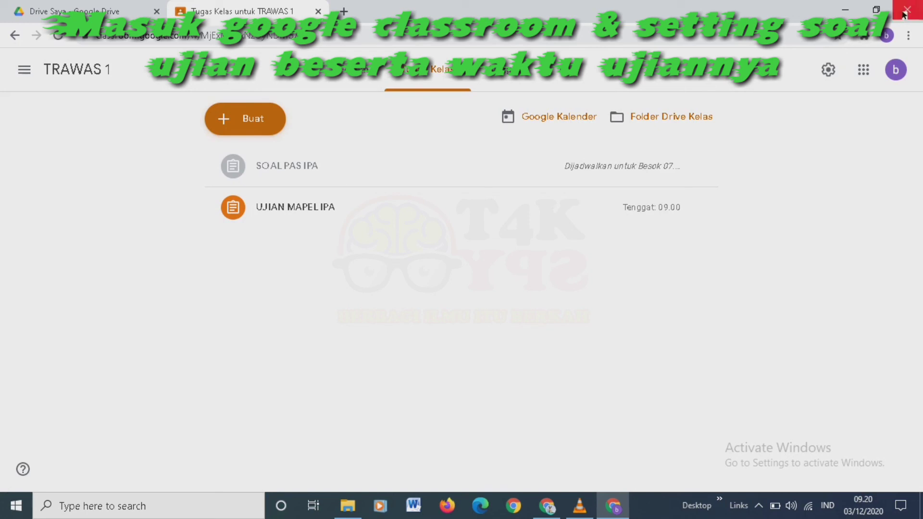
Open Google Classroom from the Google apps in Drive and return to the Drive page
{"action": "left_click", "coordinate": [575, 515]}
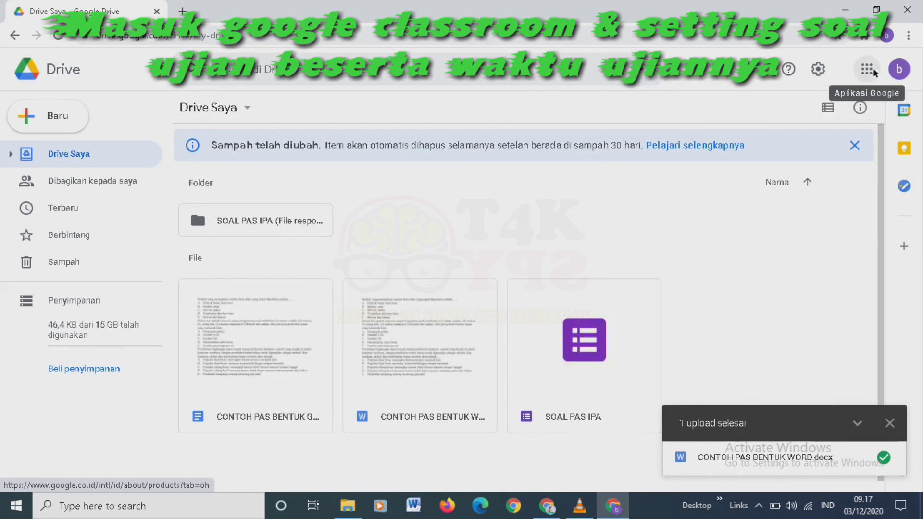
{"action": "left_click", "coordinate": [866, 69]}
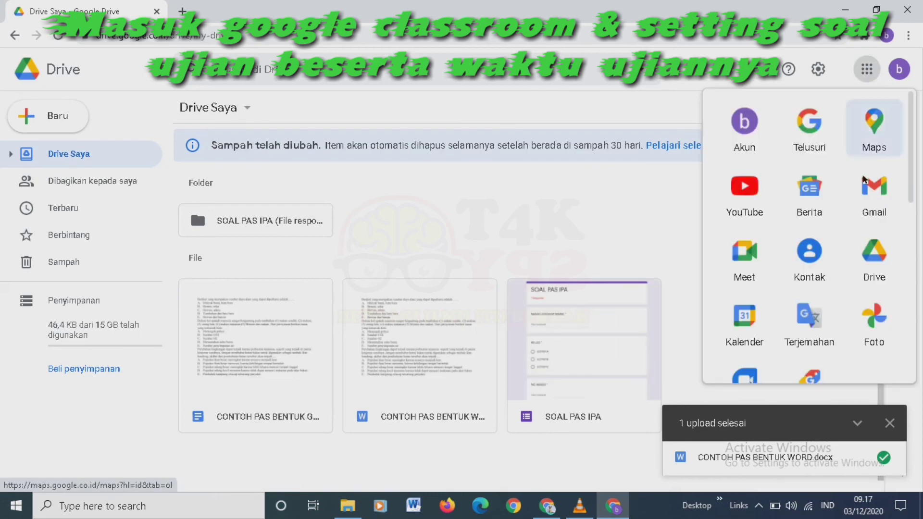
{"action": "left_click_drag", "start_coordinate": [911, 197], "coordinate": [915, 292]}
{"action": "left_click", "coordinate": [808, 283]}
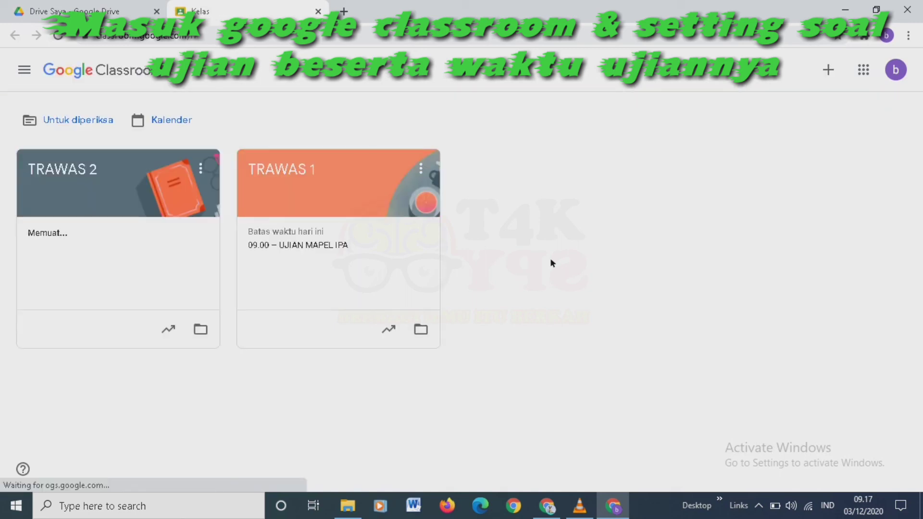
{"action": "left_click", "coordinate": [98, 11]}
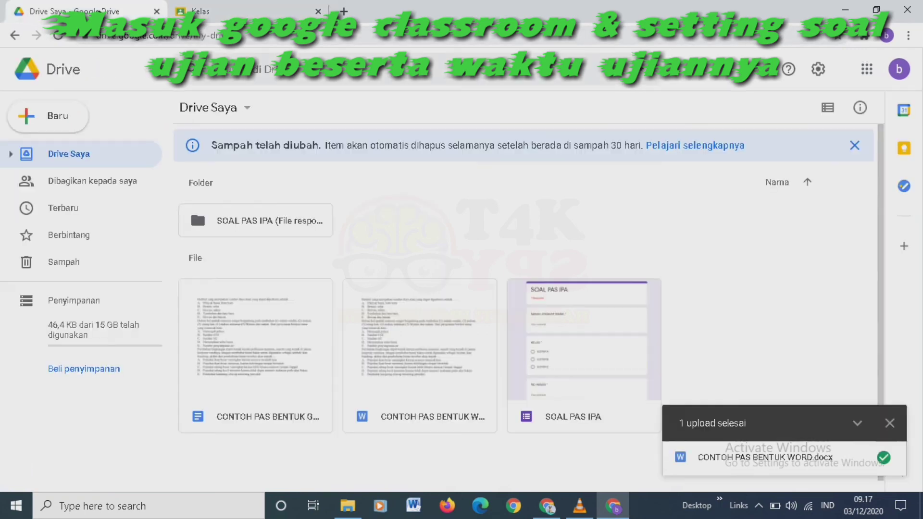